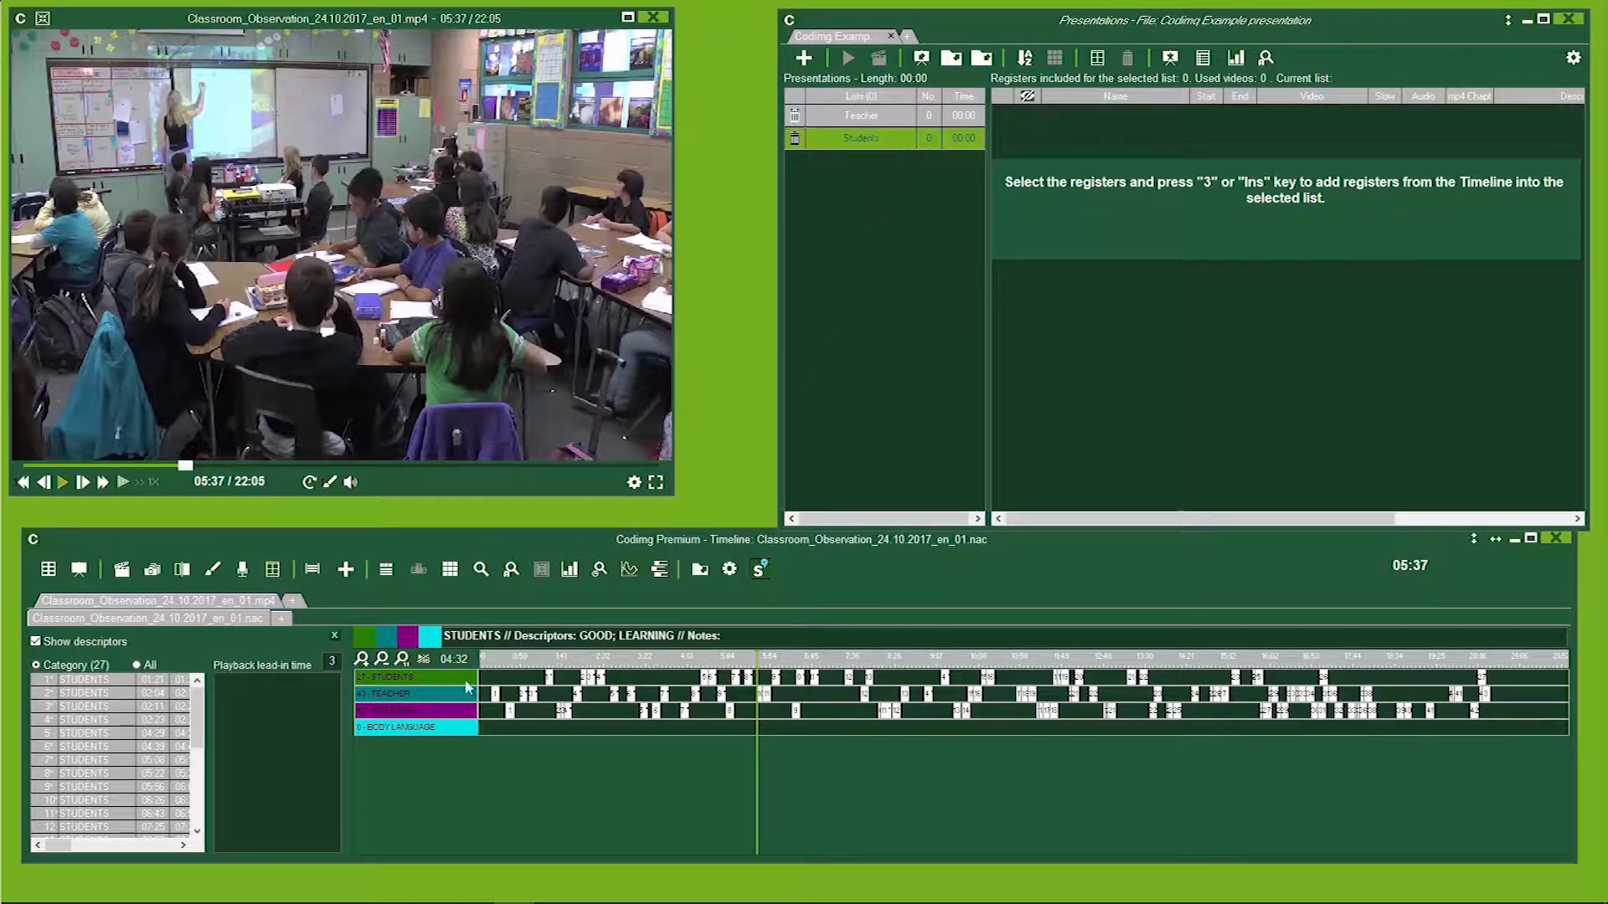
Add four STUDENTS registers from the timeline to the Students presentation list.
click(387, 679)
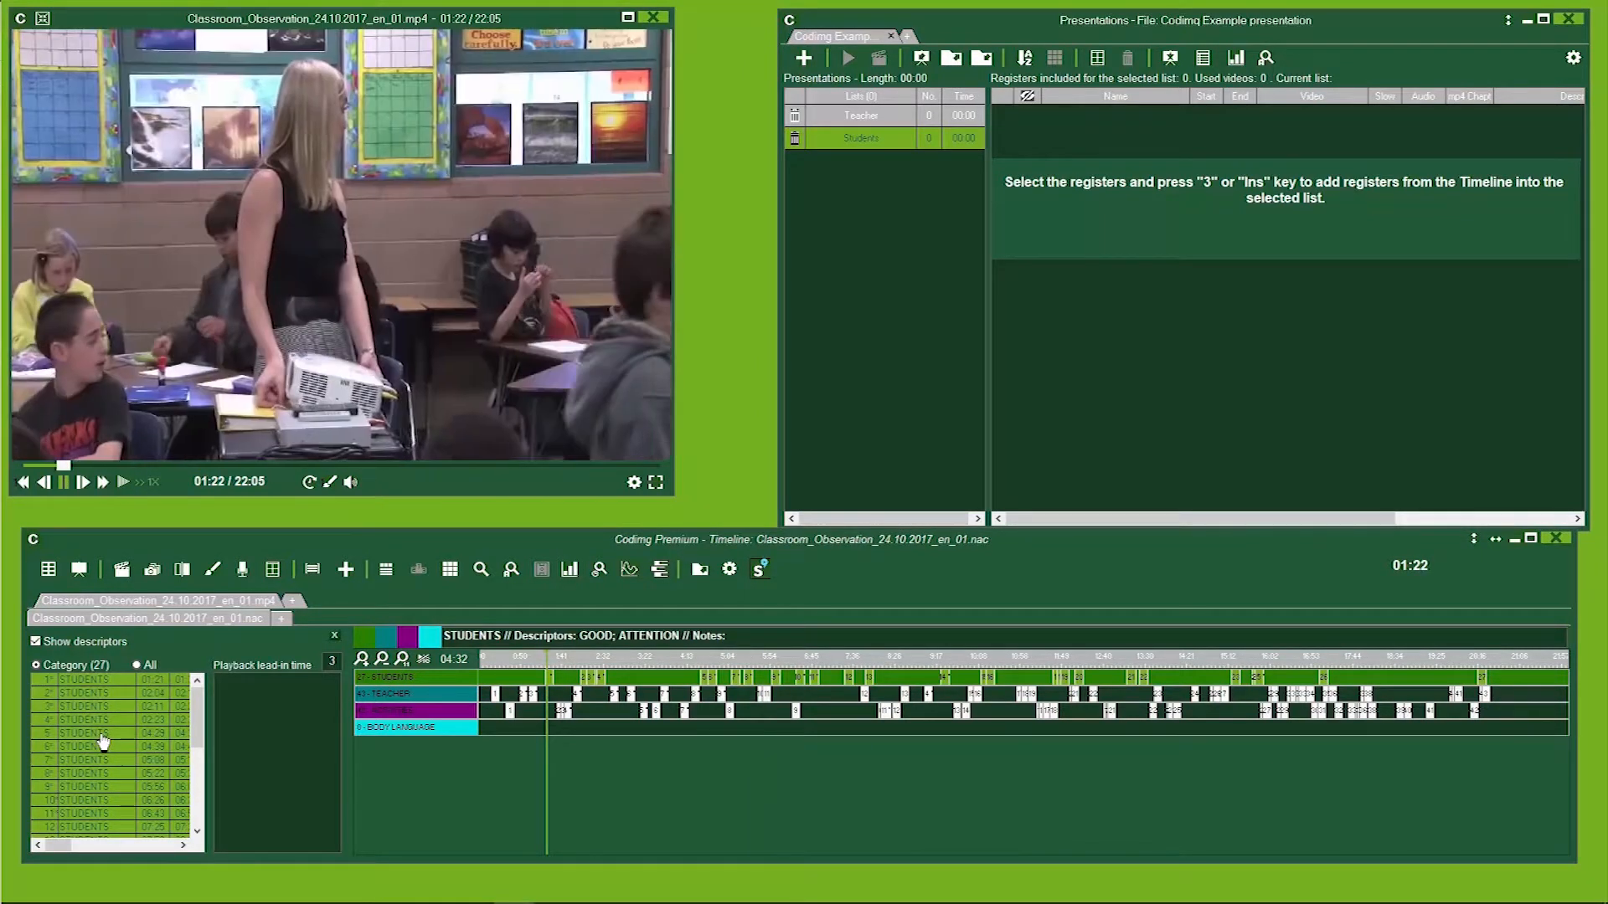
click(101, 734)
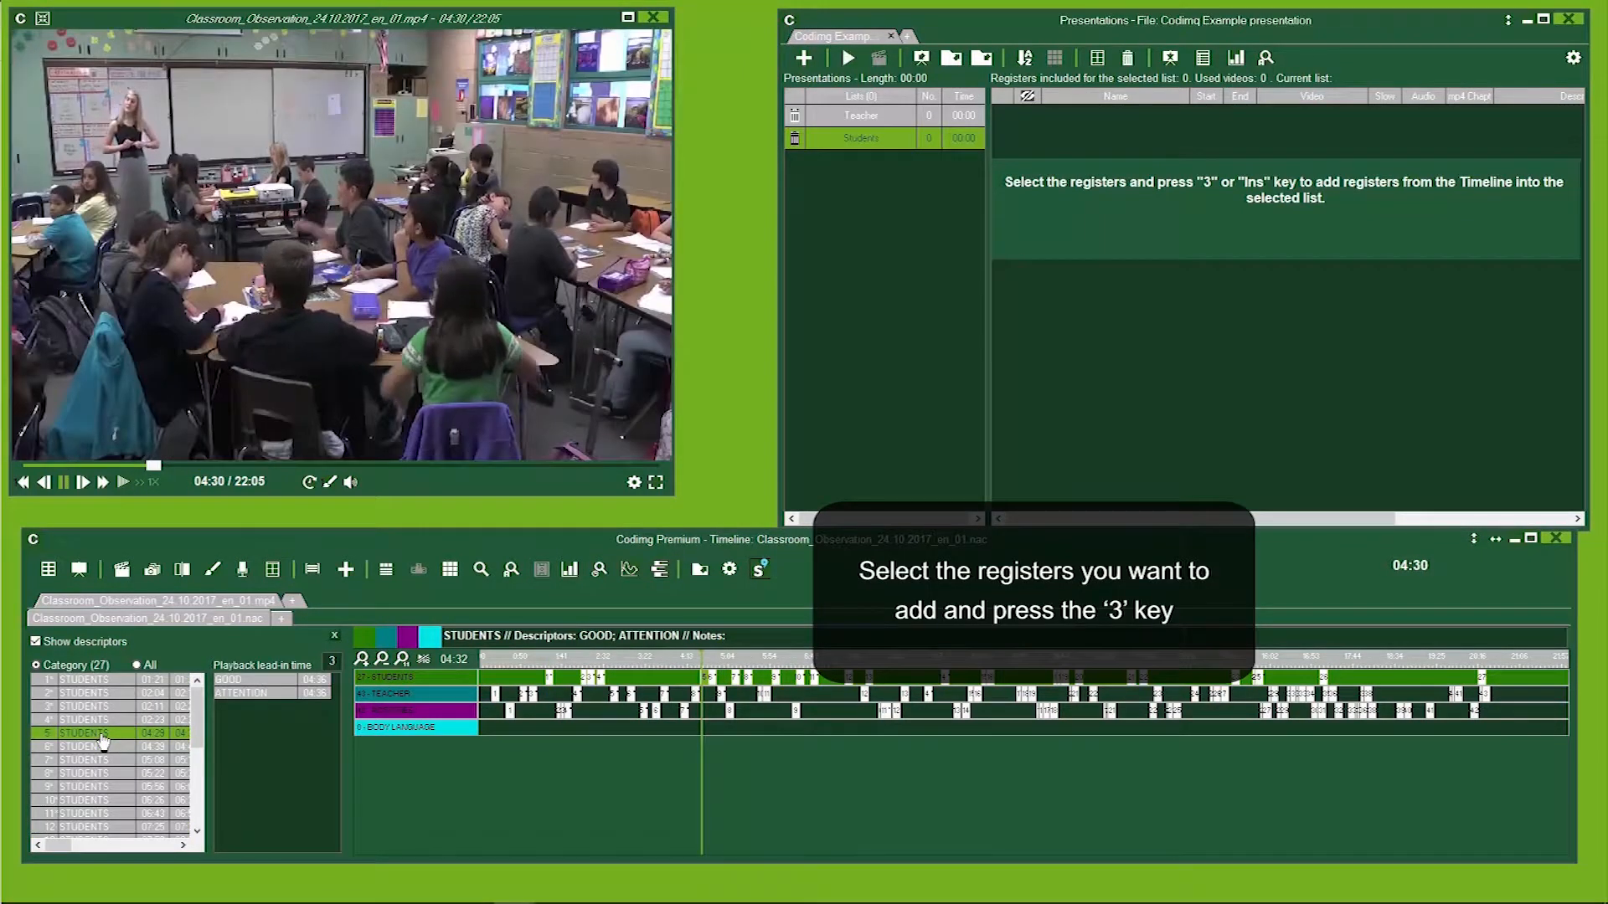
key(3)
scroll(96, 758, down, 1)
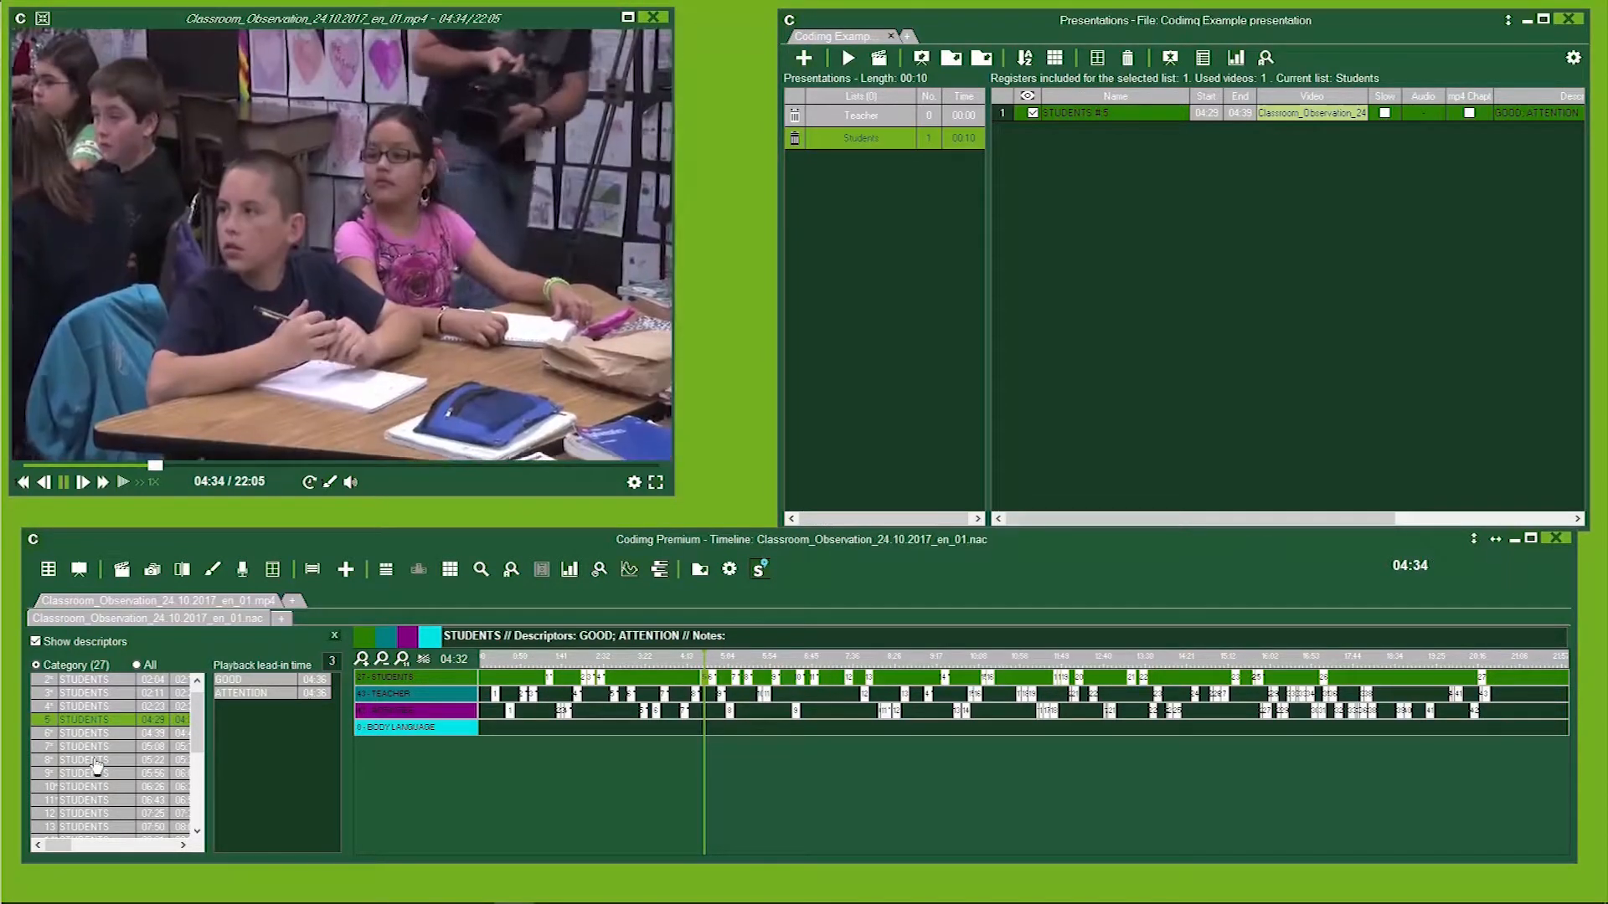
click(96, 761)
key(3)
click(87, 801)
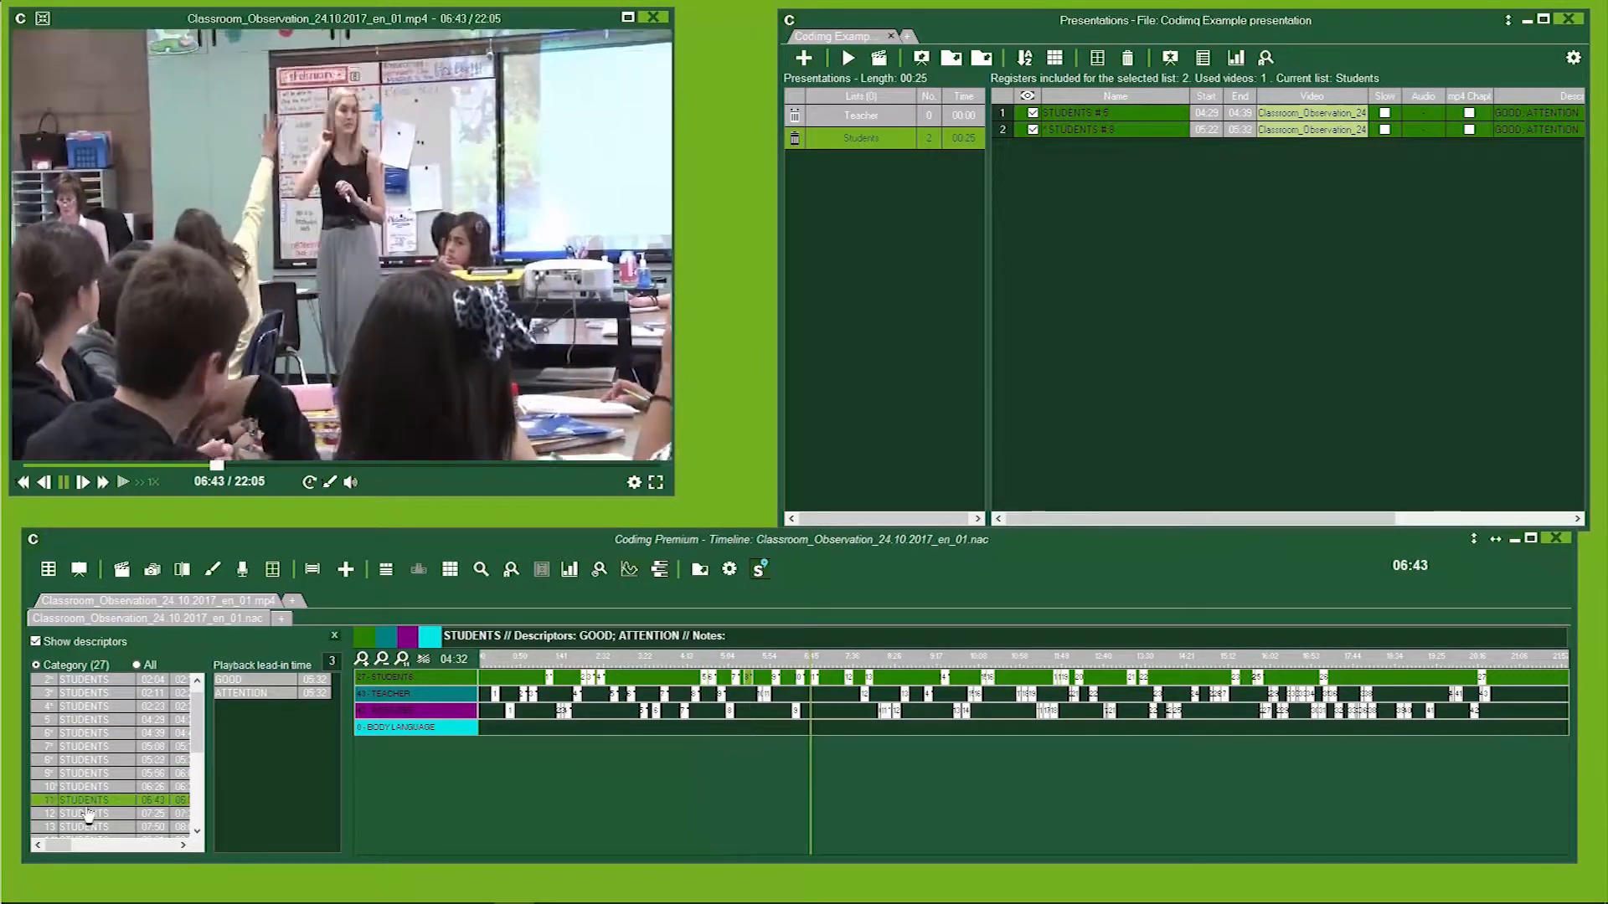
key(3)
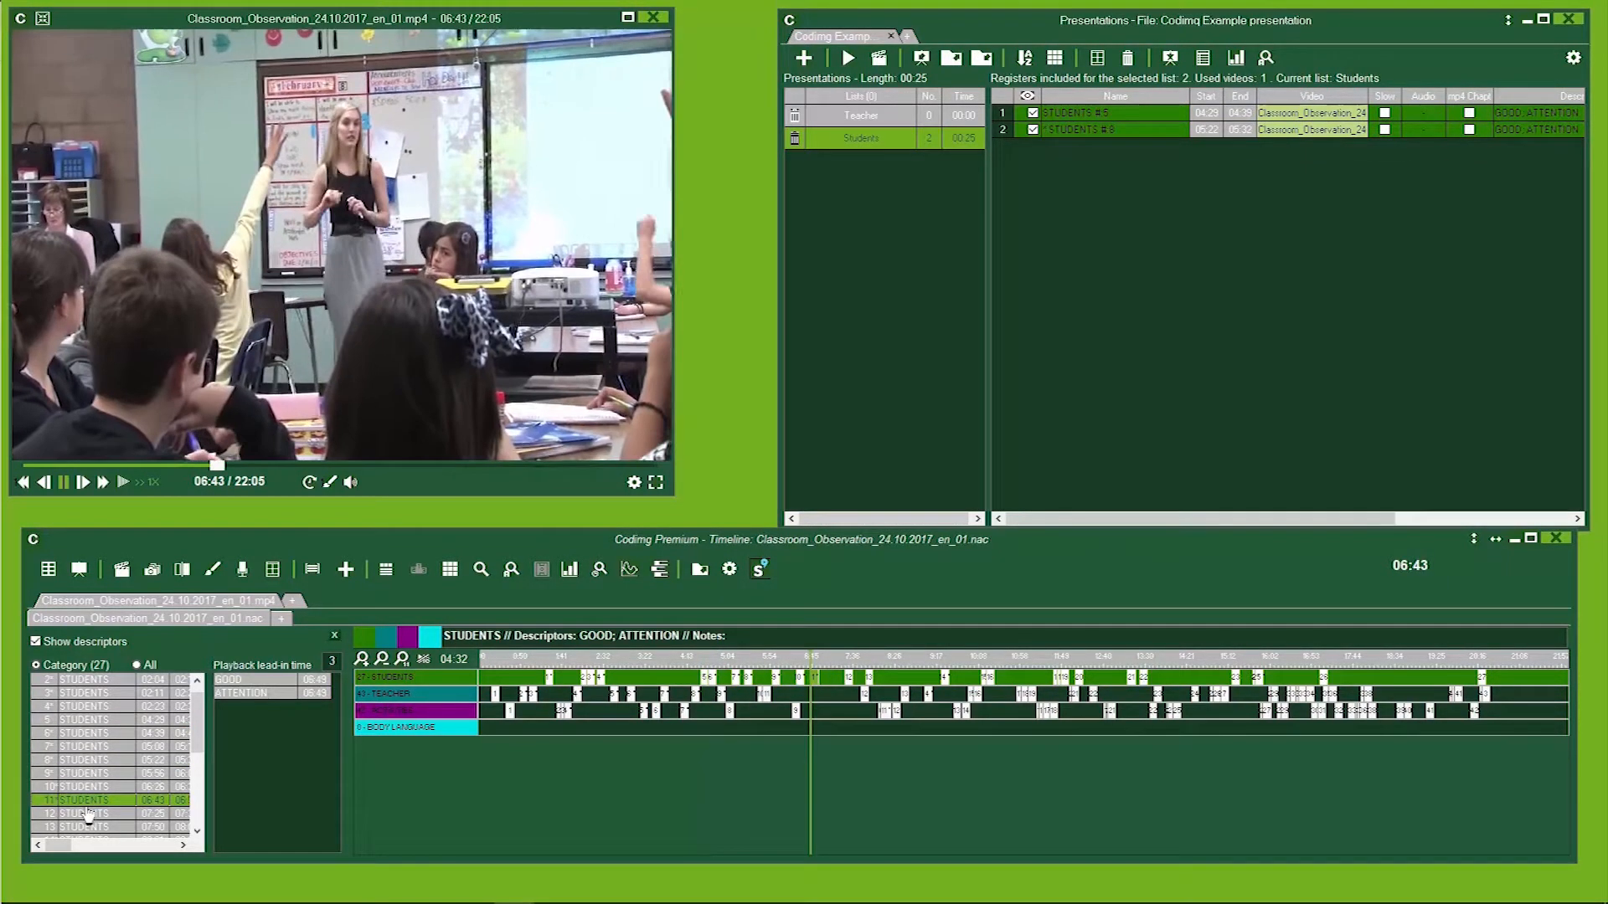
click(84, 815)
key(3)
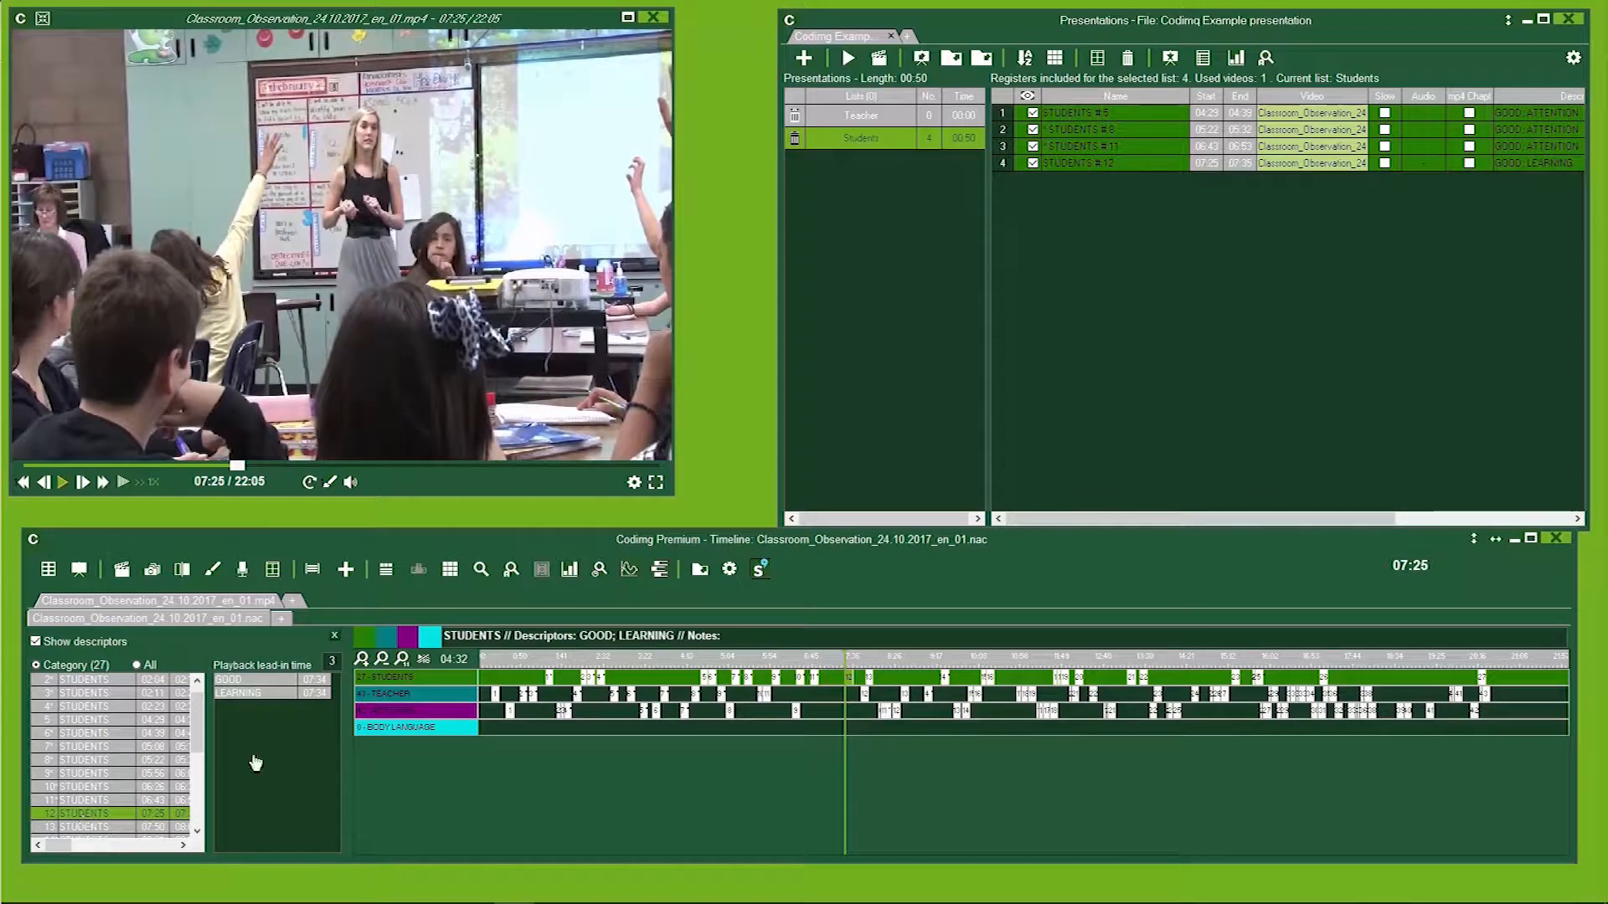
Add all TEACHER category registers from the timeline to the Teacher list and scroll through them.
click(855, 118)
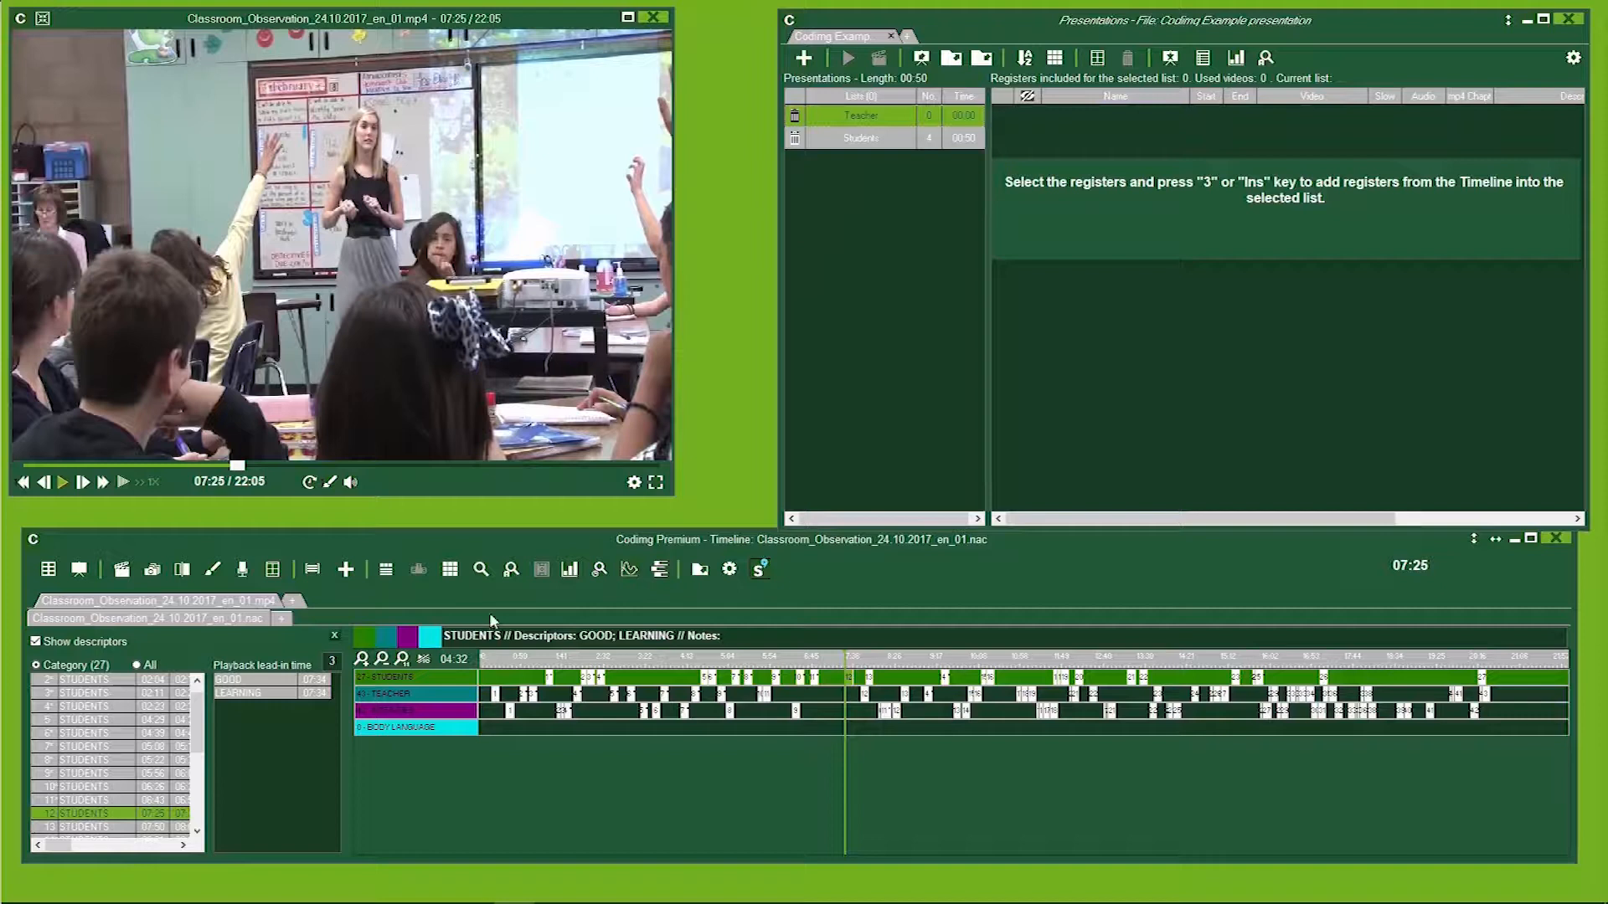
click(389, 696)
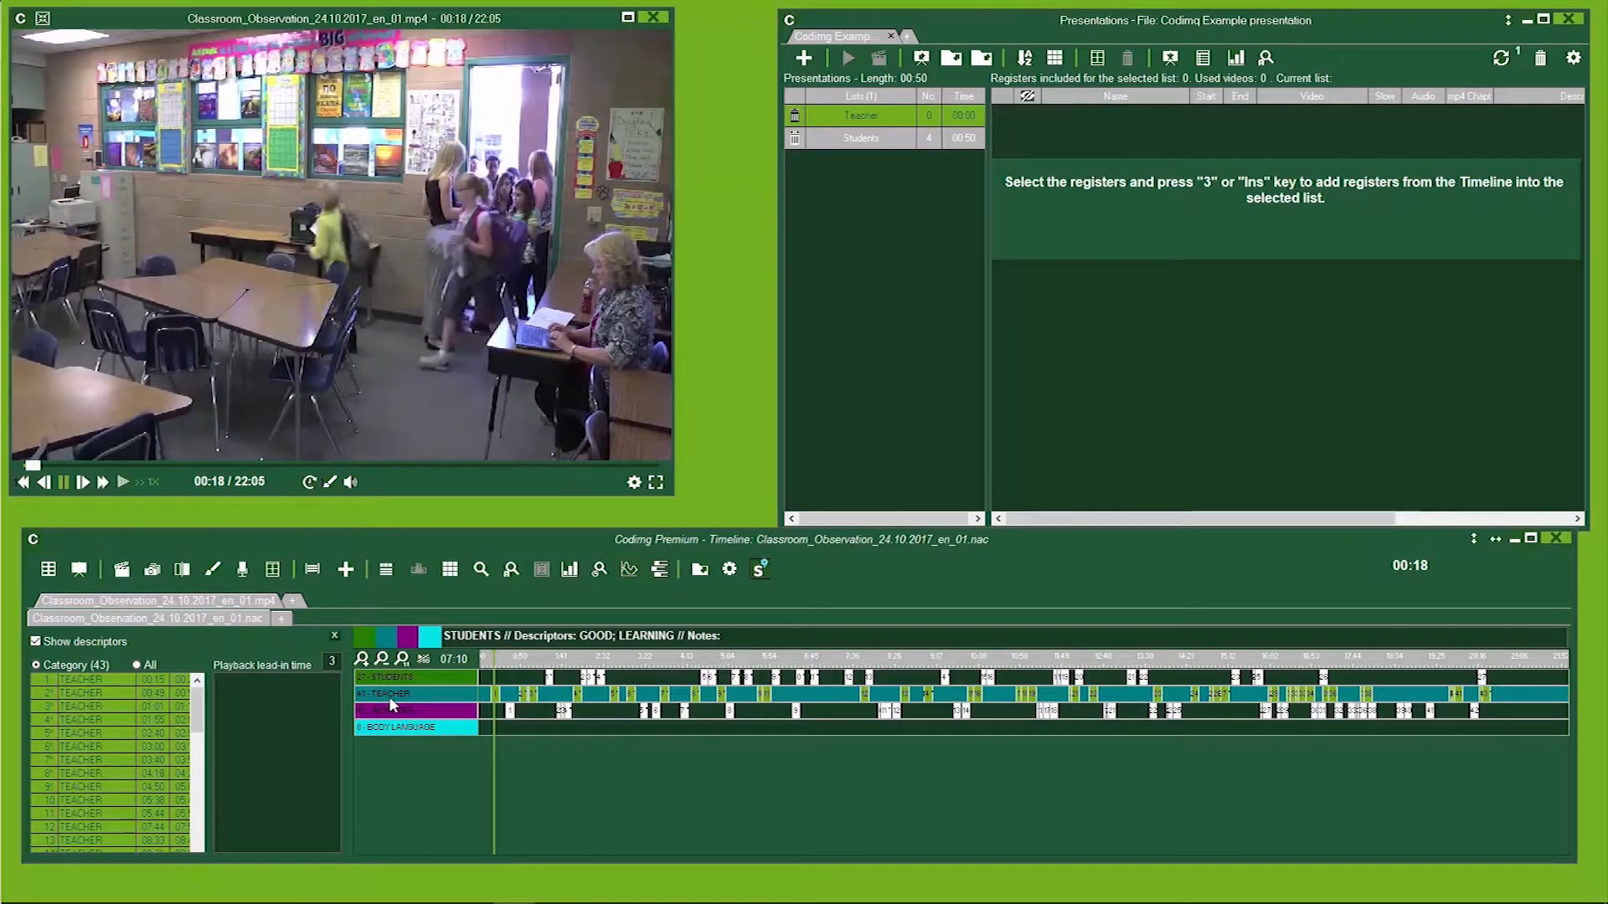
key(3)
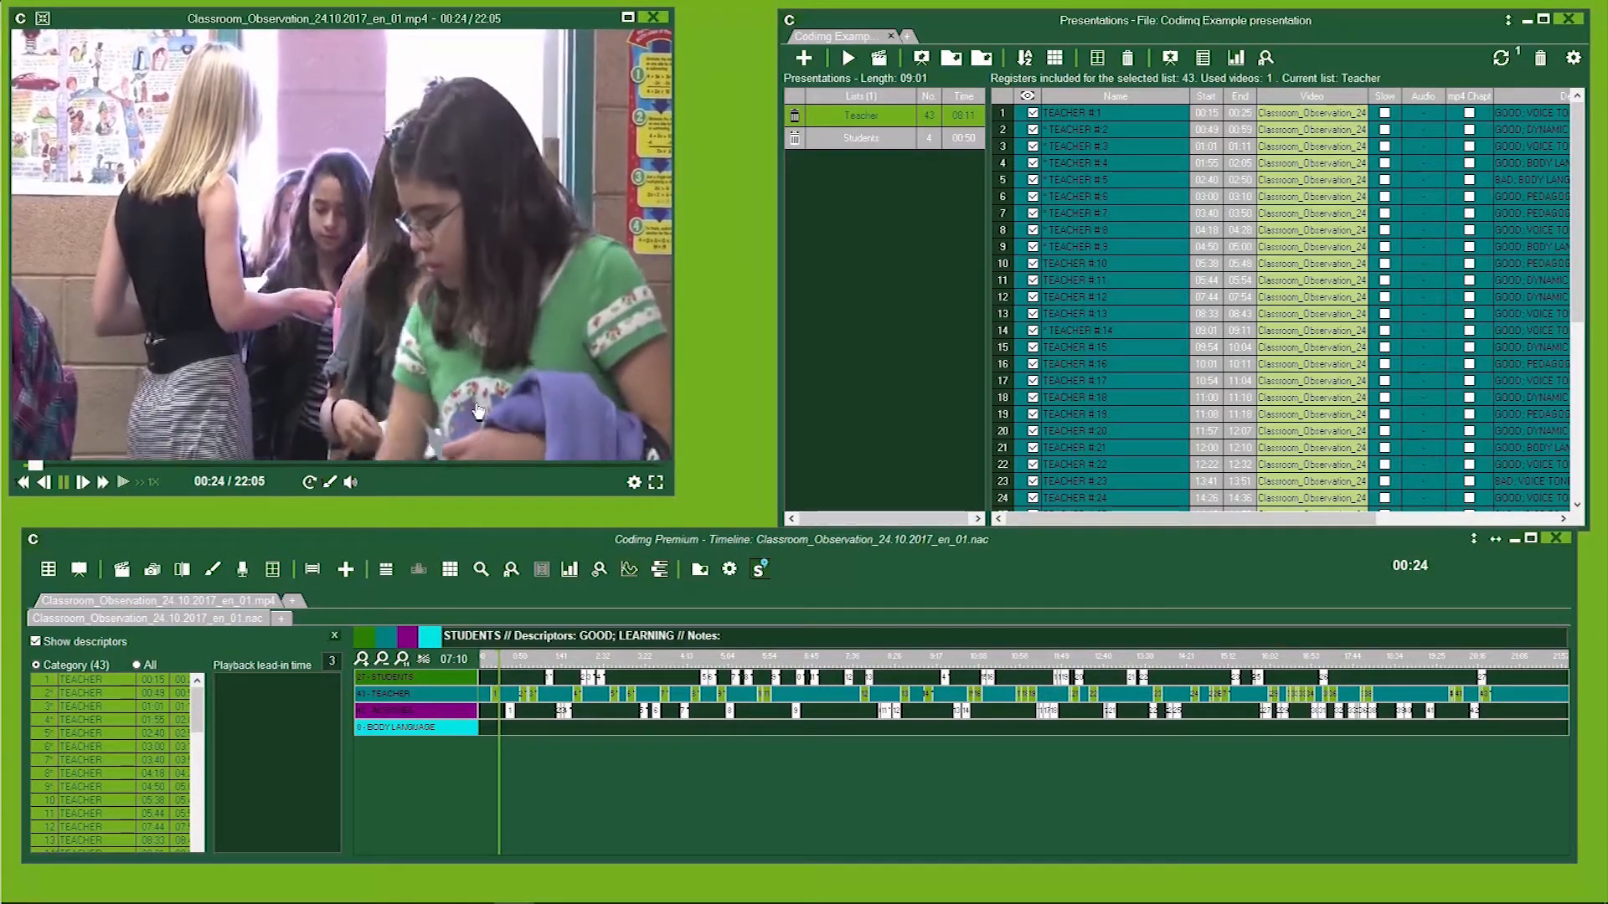
click(478, 410)
scroll(1173, 278, down, 6)
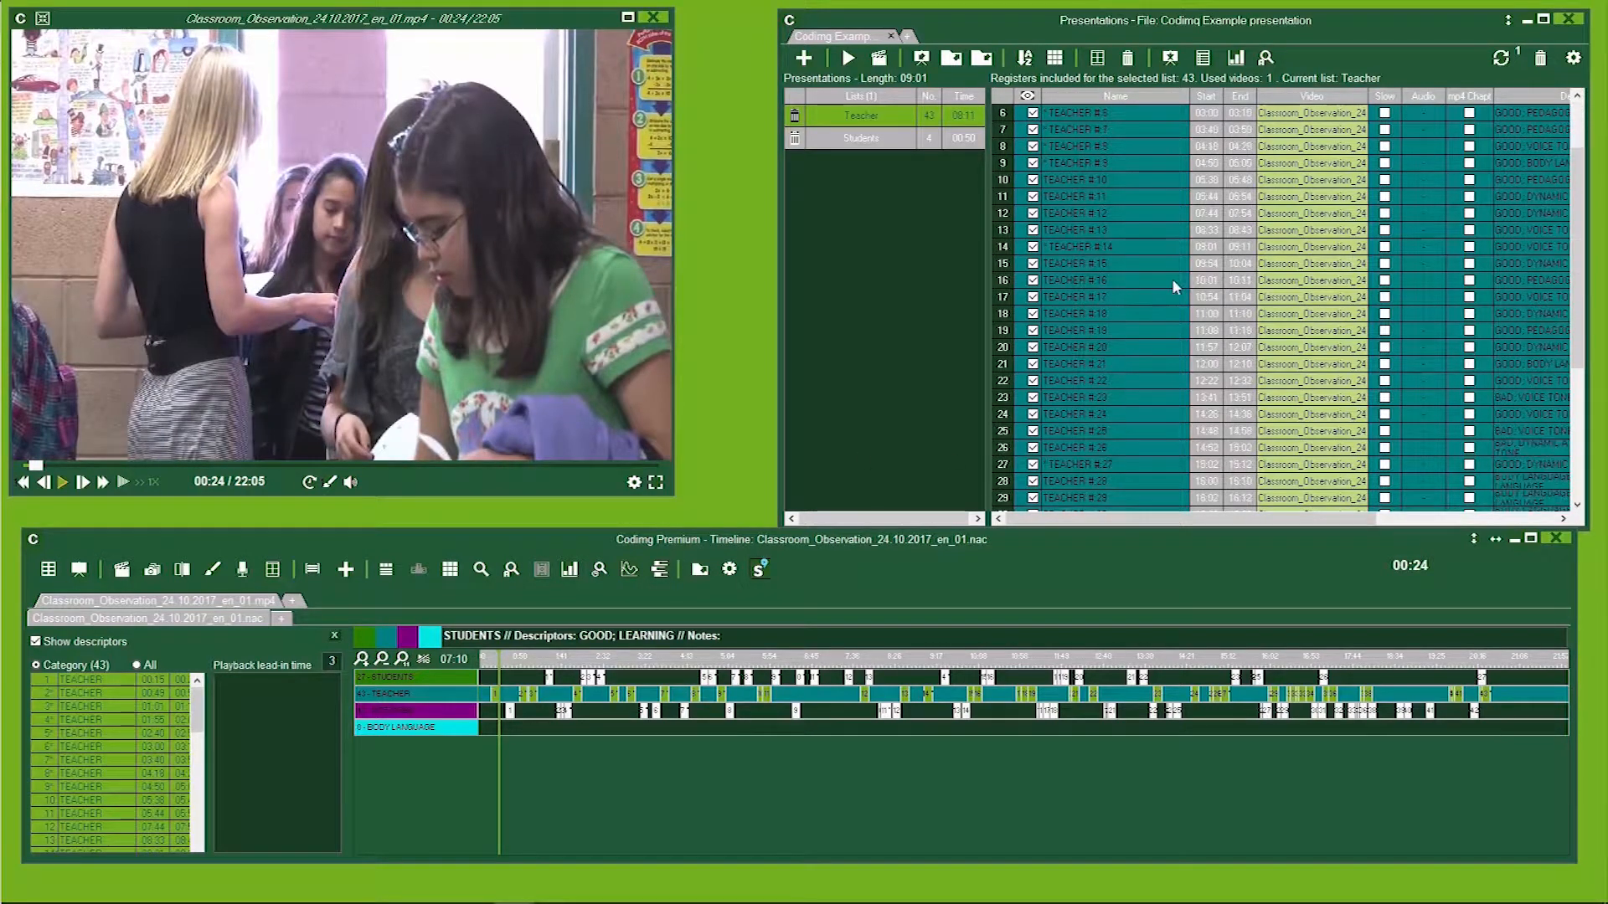
scroll(1102, 327, up, 6)
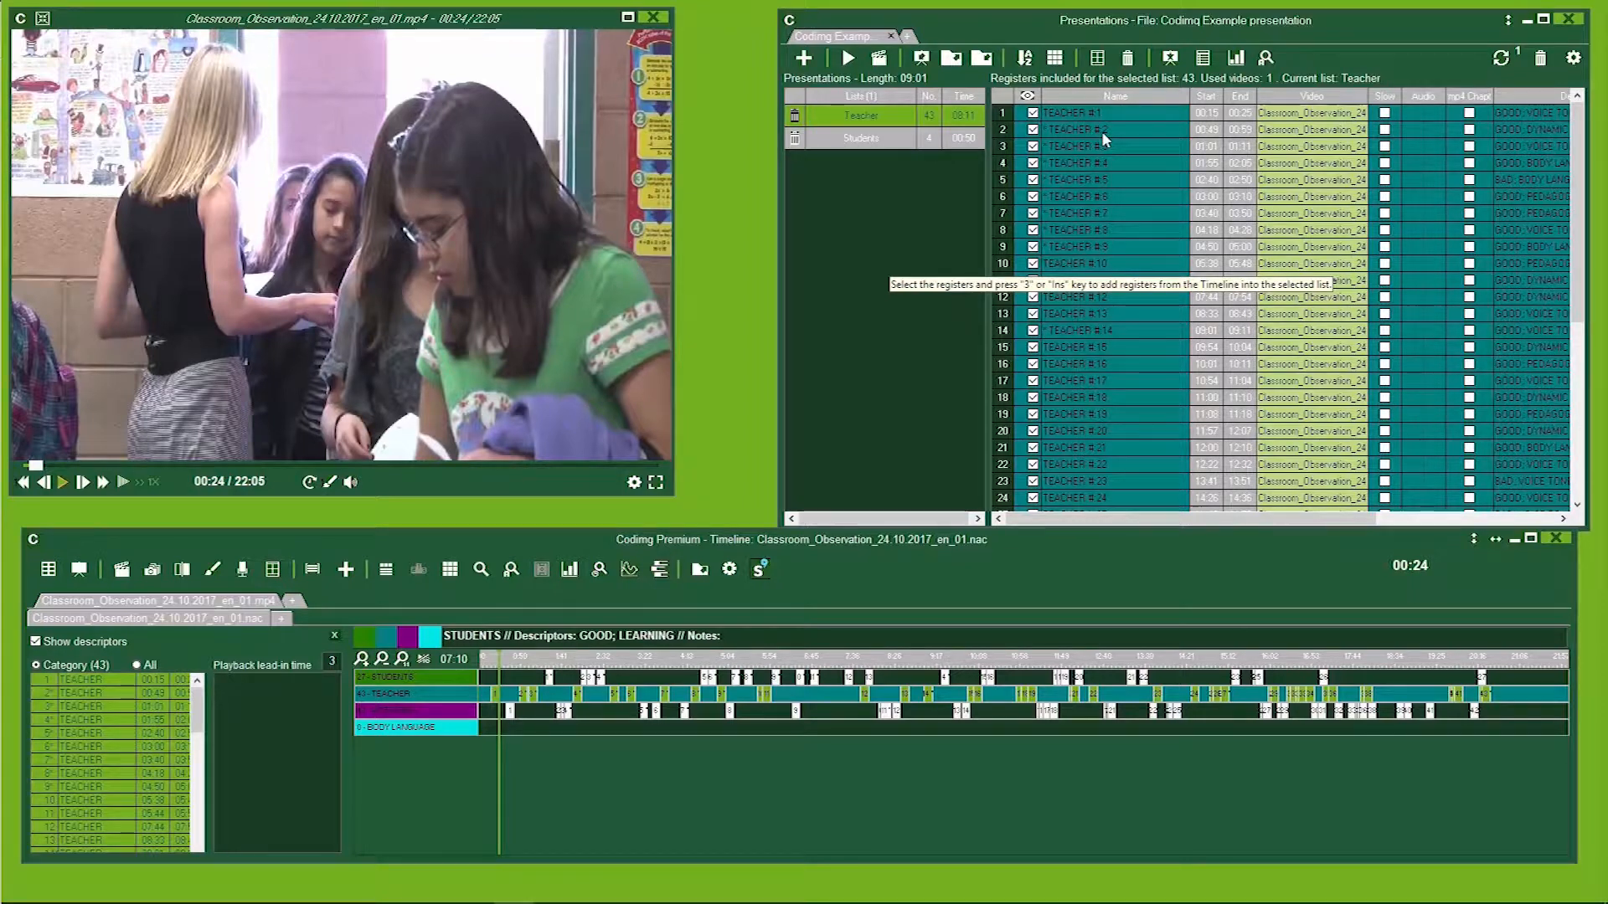
Reorder the registers in the Students list so STUDENTS #8 and #12 come first and #5 last.
click(863, 138)
mouse_move(1091, 144)
mouse_down()
mouse_move(1088, 197)
mouse_move(1089, 167)
mouse_up()
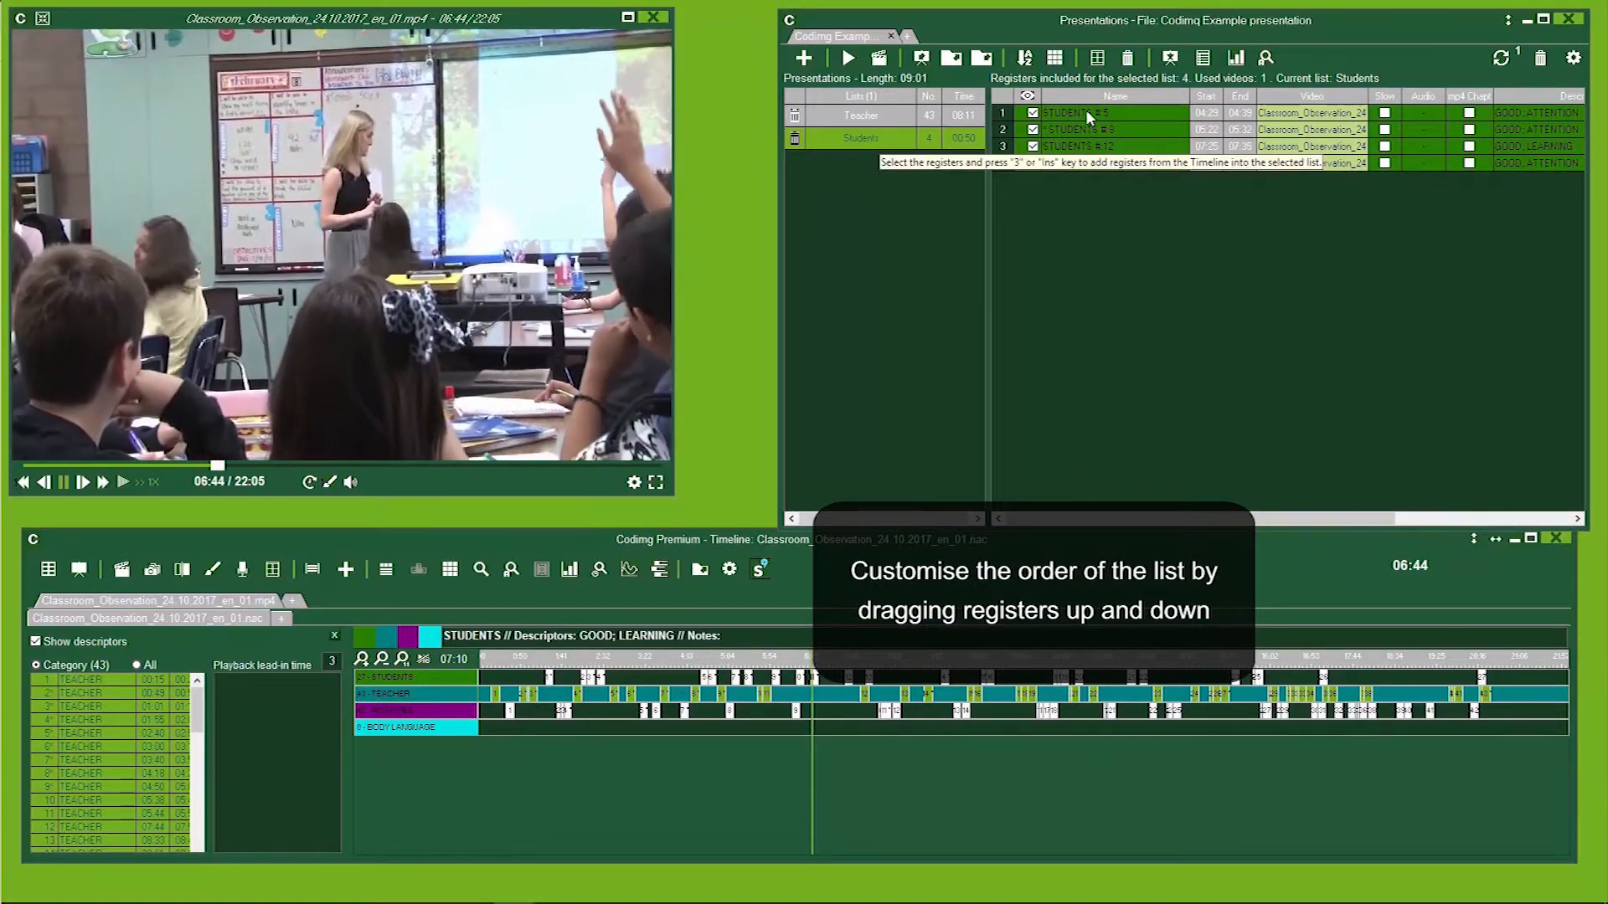
mouse_move(1087, 112)
mouse_down()
mouse_move(1088, 138)
mouse_move(1090, 105)
mouse_up()
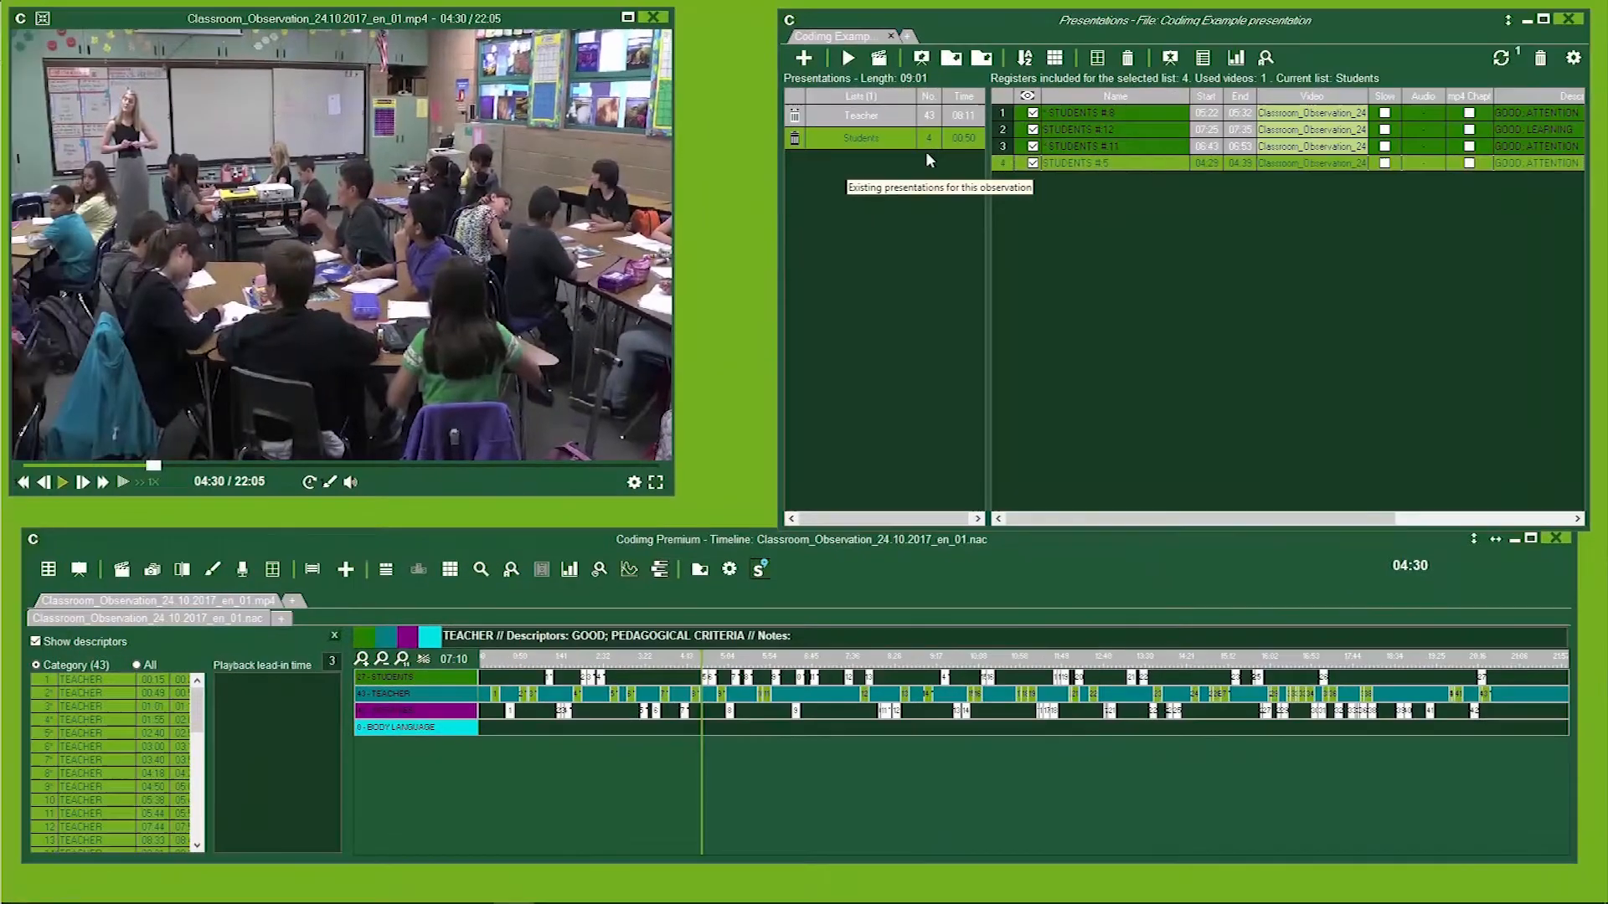
Create a new front page for the Students list and enlarge and reposition its Students title text.
click(923, 63)
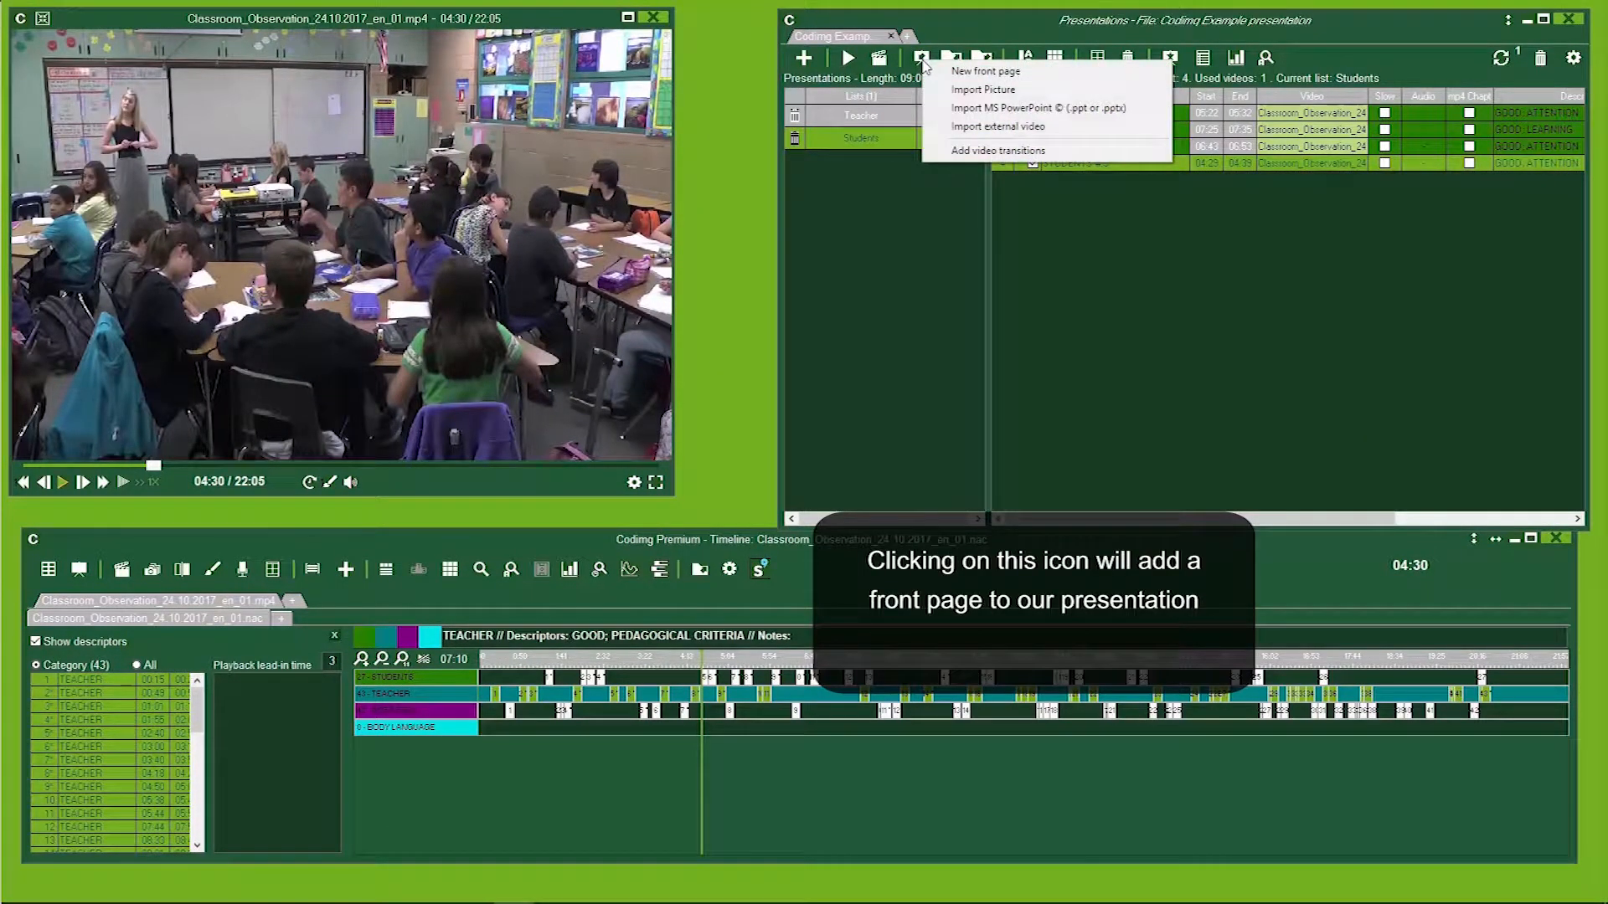
click(951, 72)
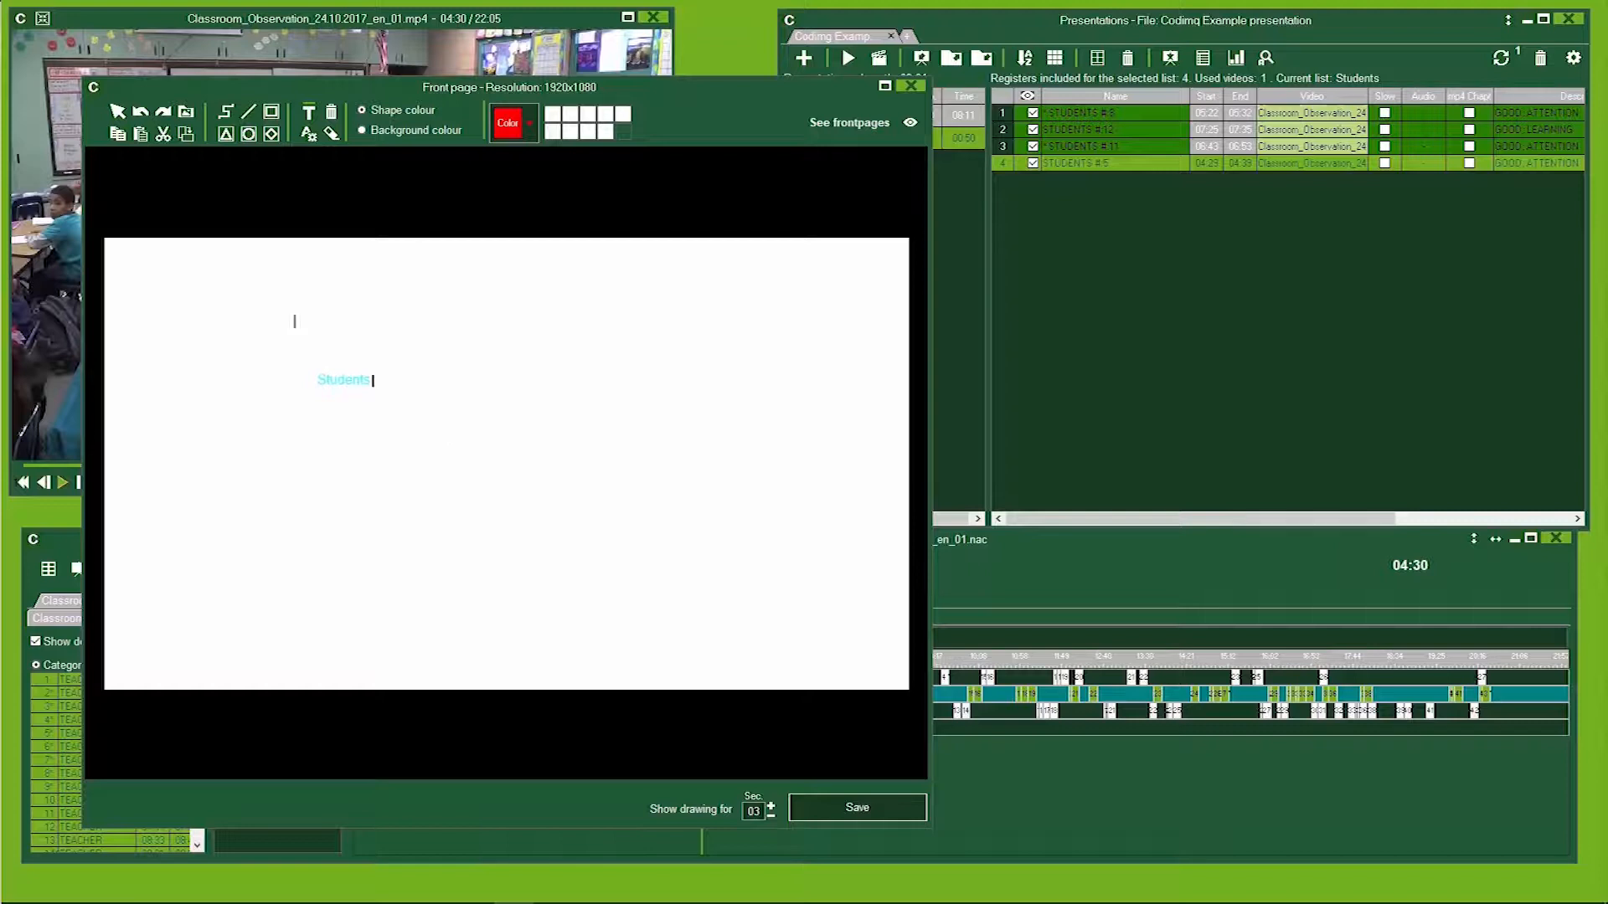
click(117, 115)
drag(377, 361, 782, 519)
drag(618, 477, 553, 450)
Color the Students title magenta, save the front page, and move it to the top of the Students list.
click(507, 123)
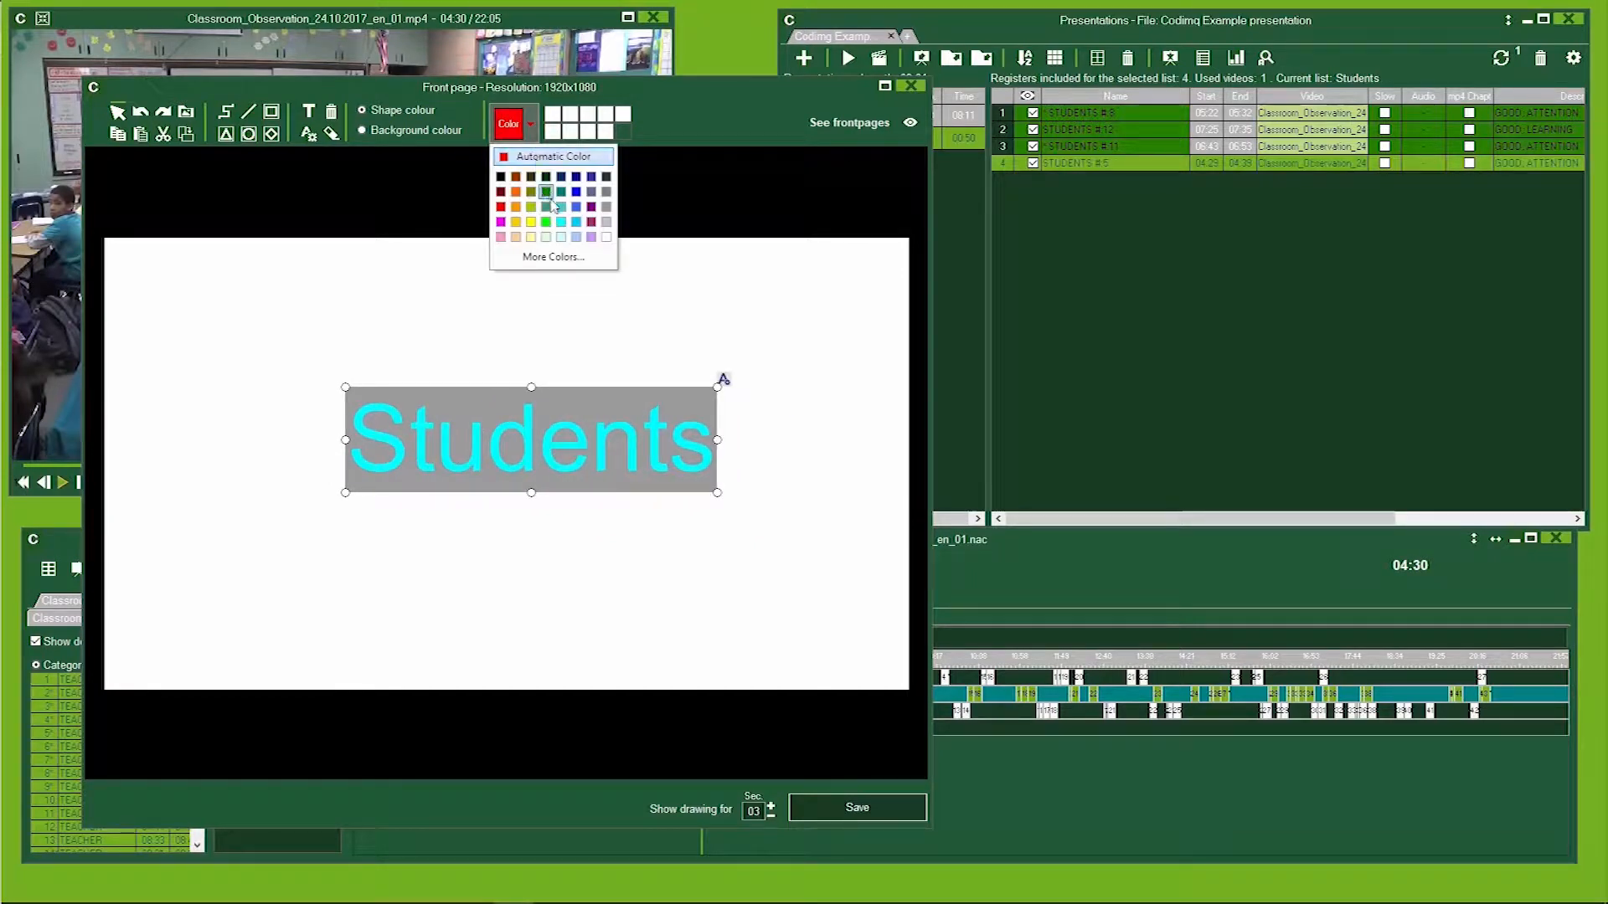
click(590, 228)
click(519, 330)
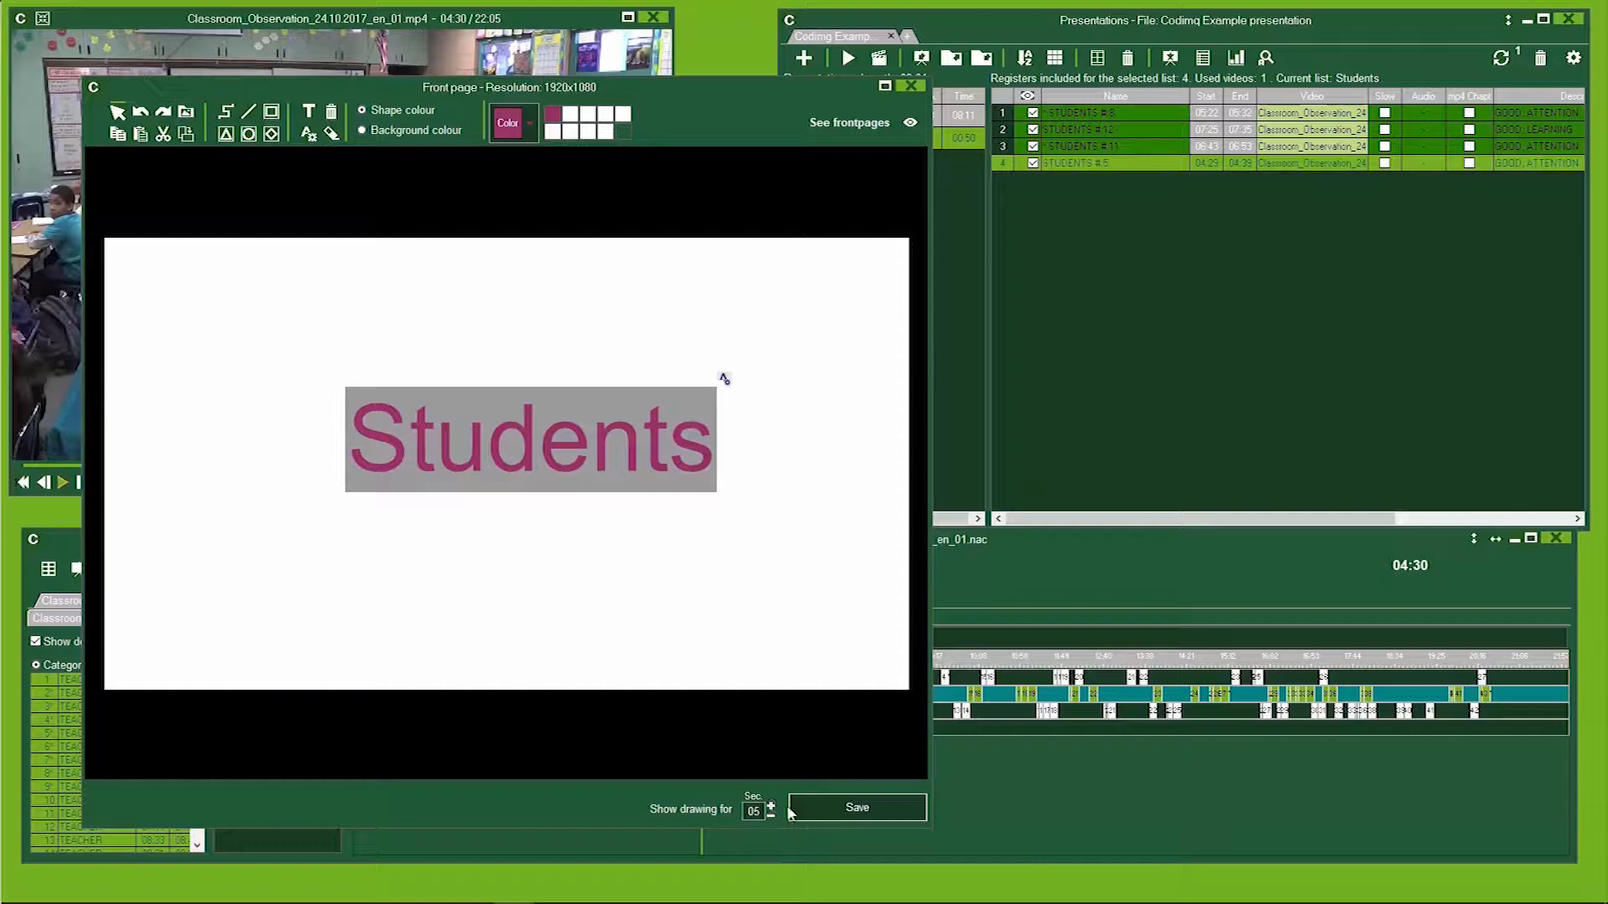
click(864, 810)
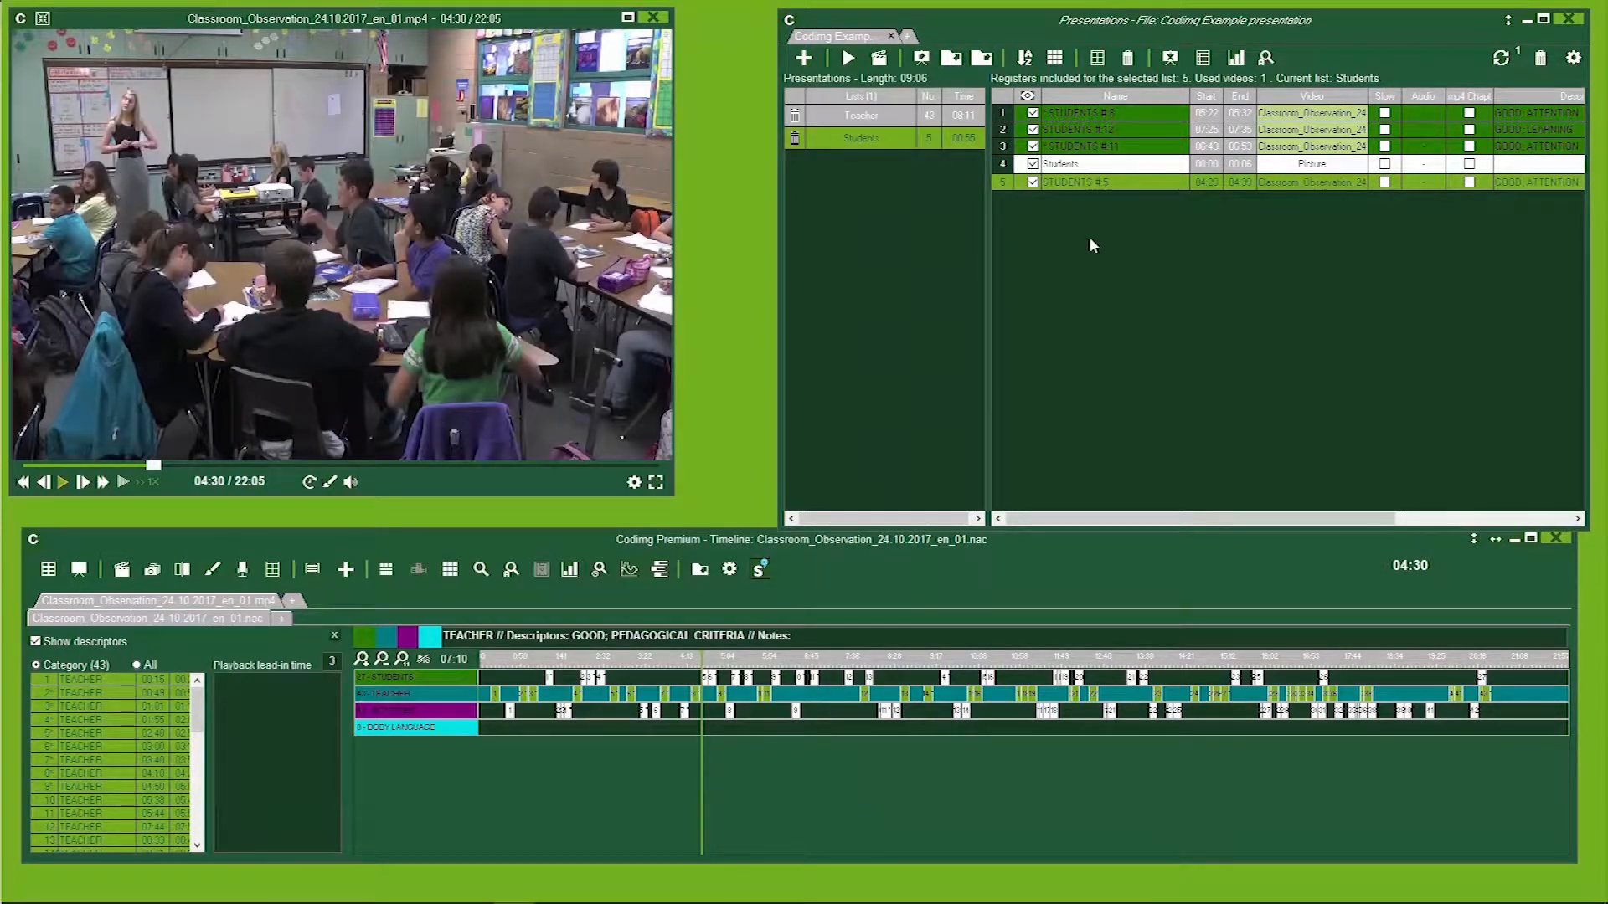
drag(1072, 166, 1082, 118)
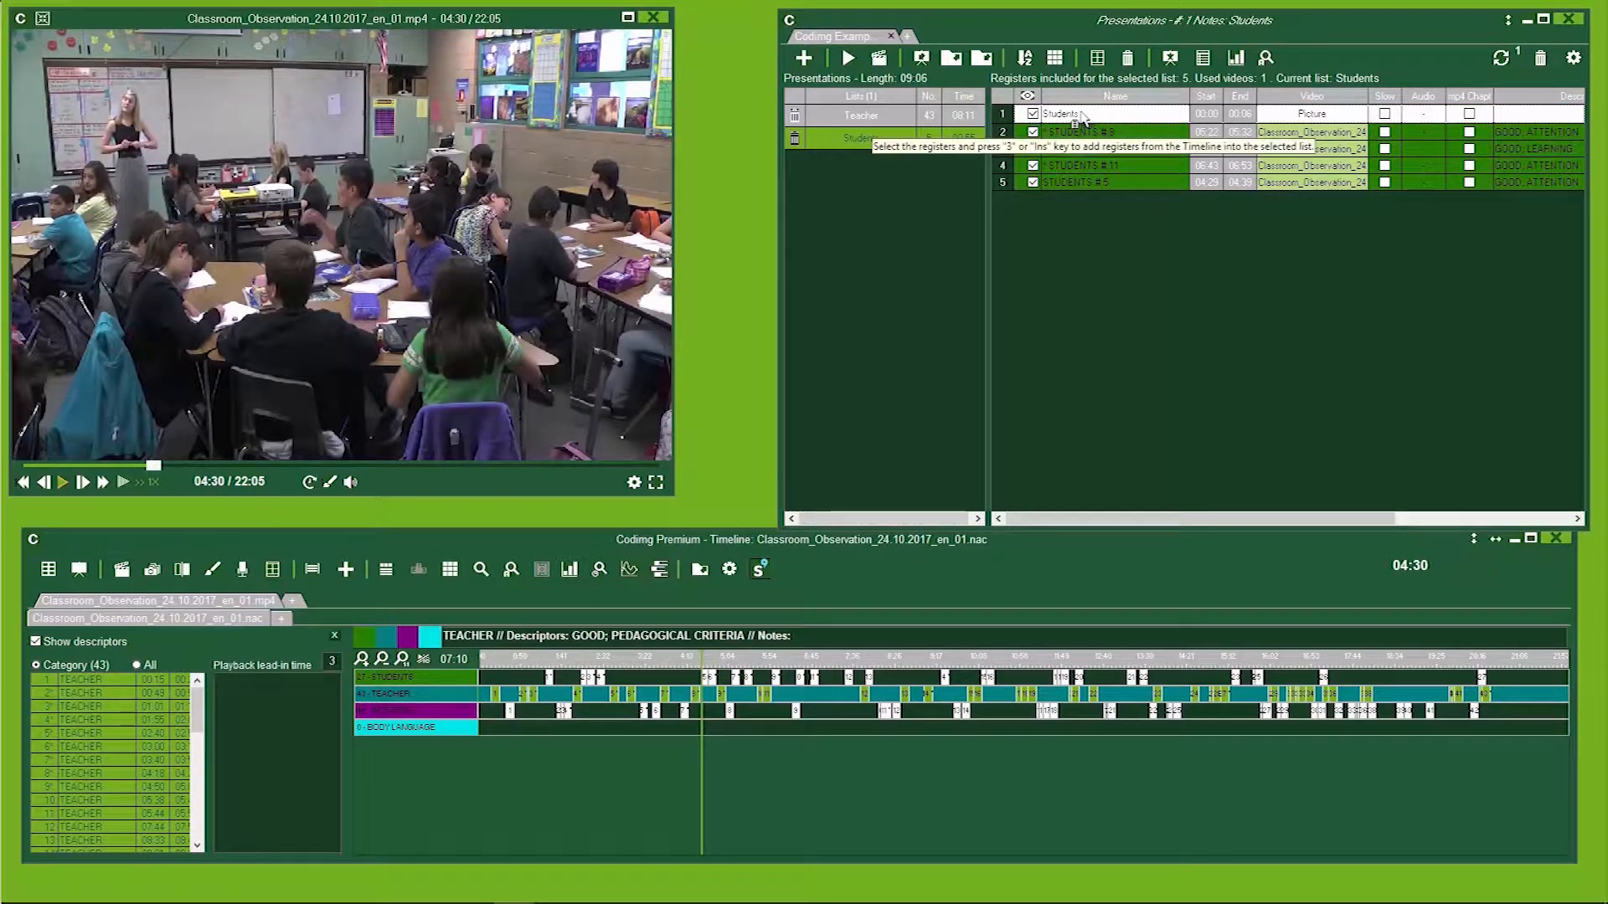
Remove the STUDENTS #11 register from the Students list, confirming the deletion.
click(1075, 166)
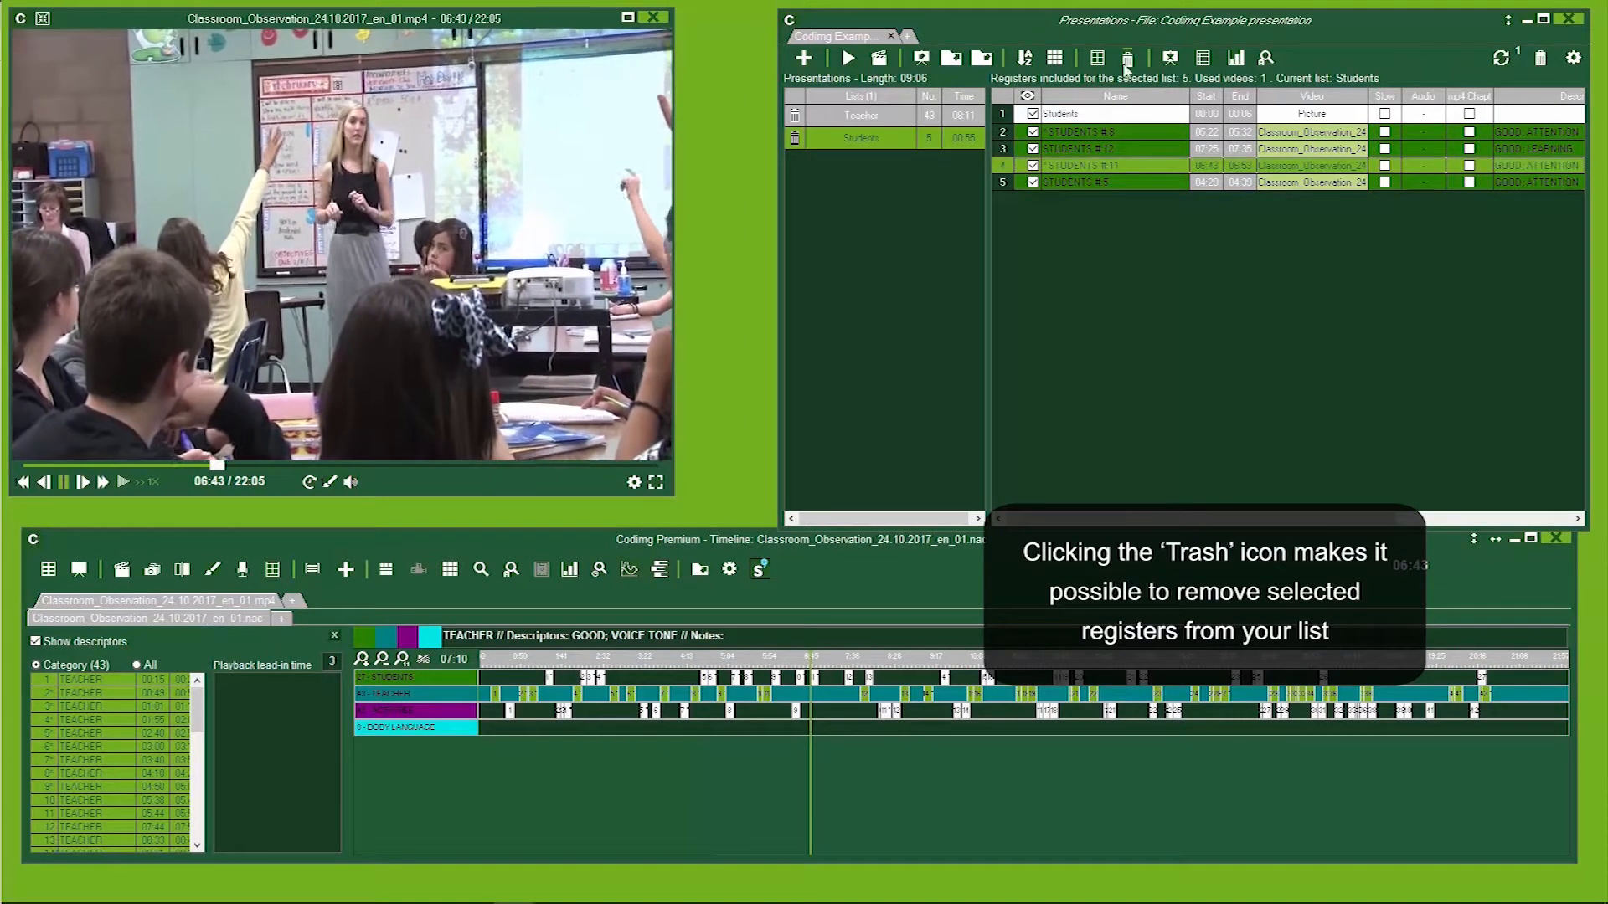
click(1128, 60)
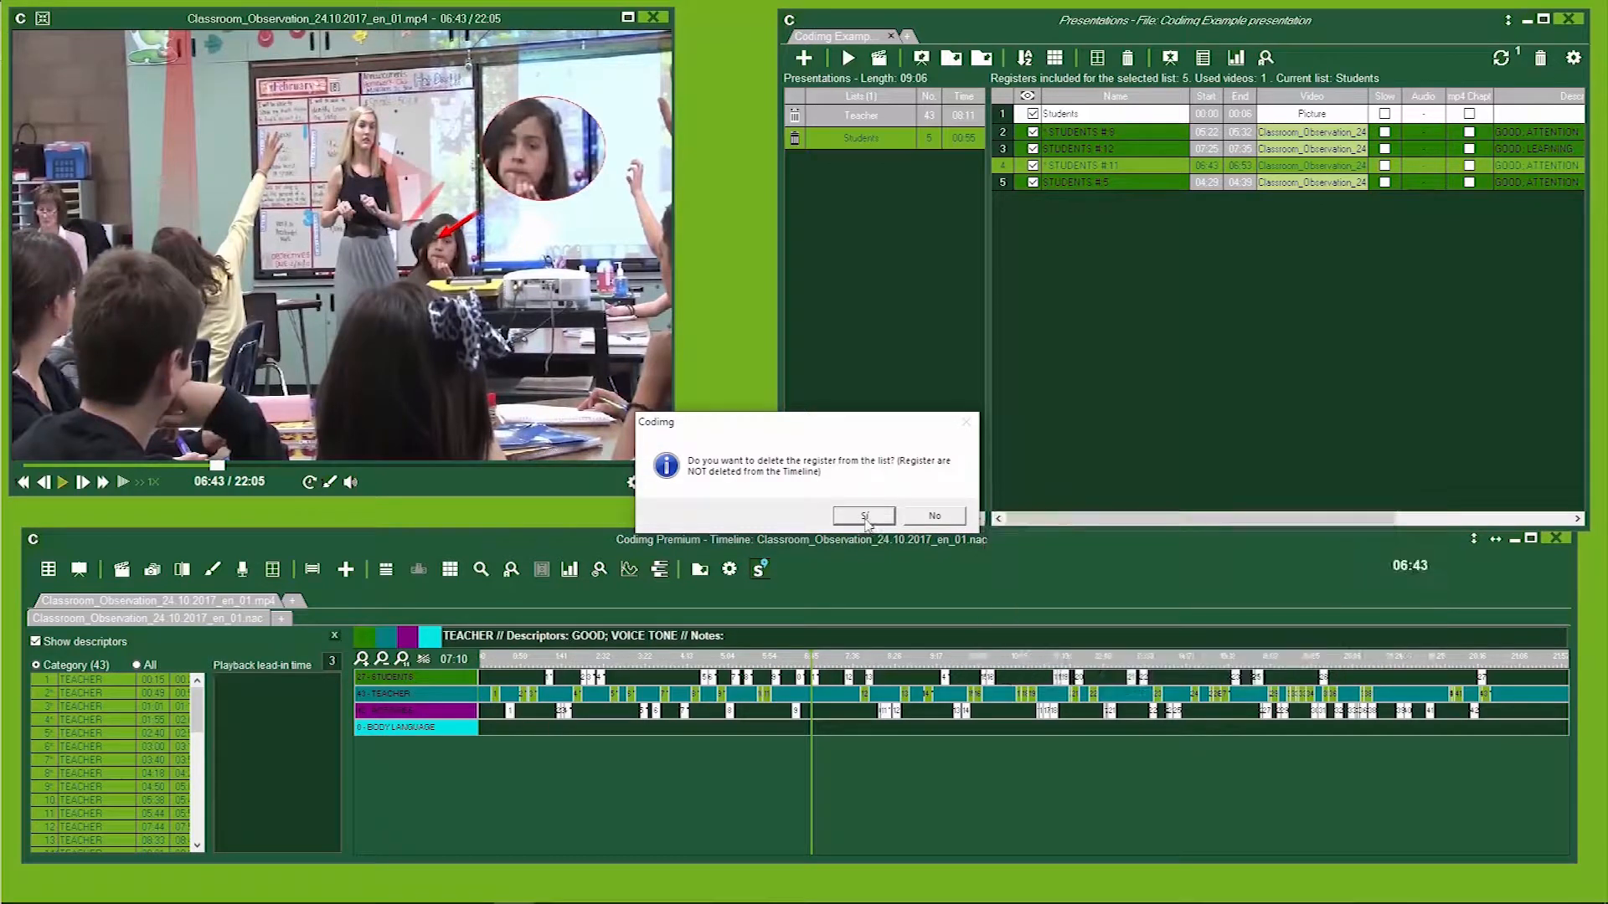
click(864, 516)
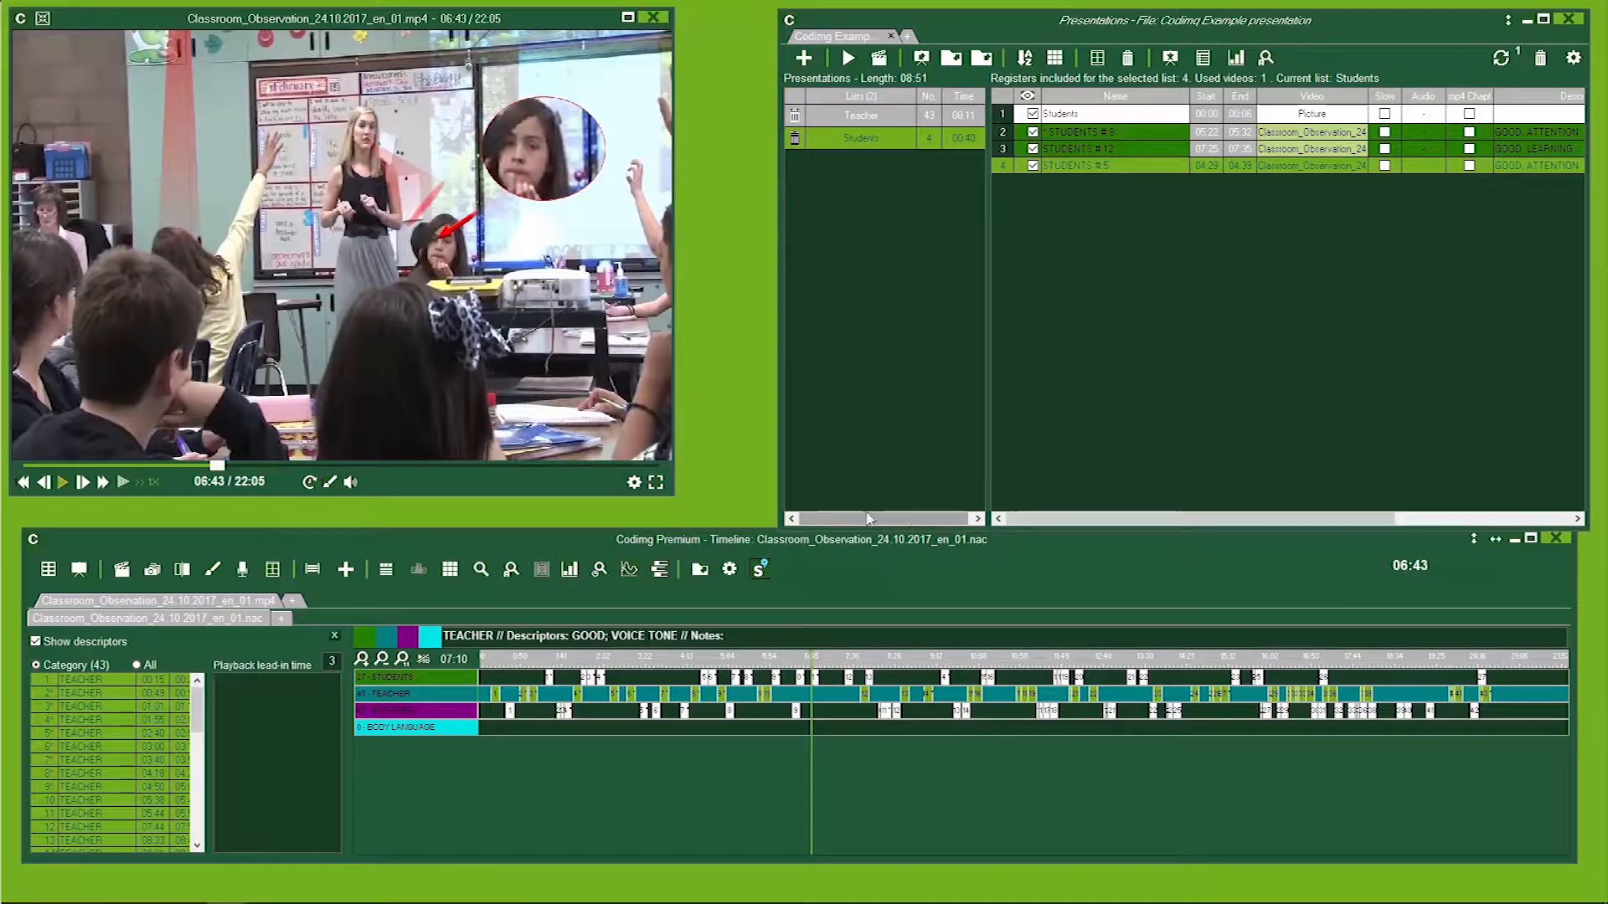
click(953, 71)
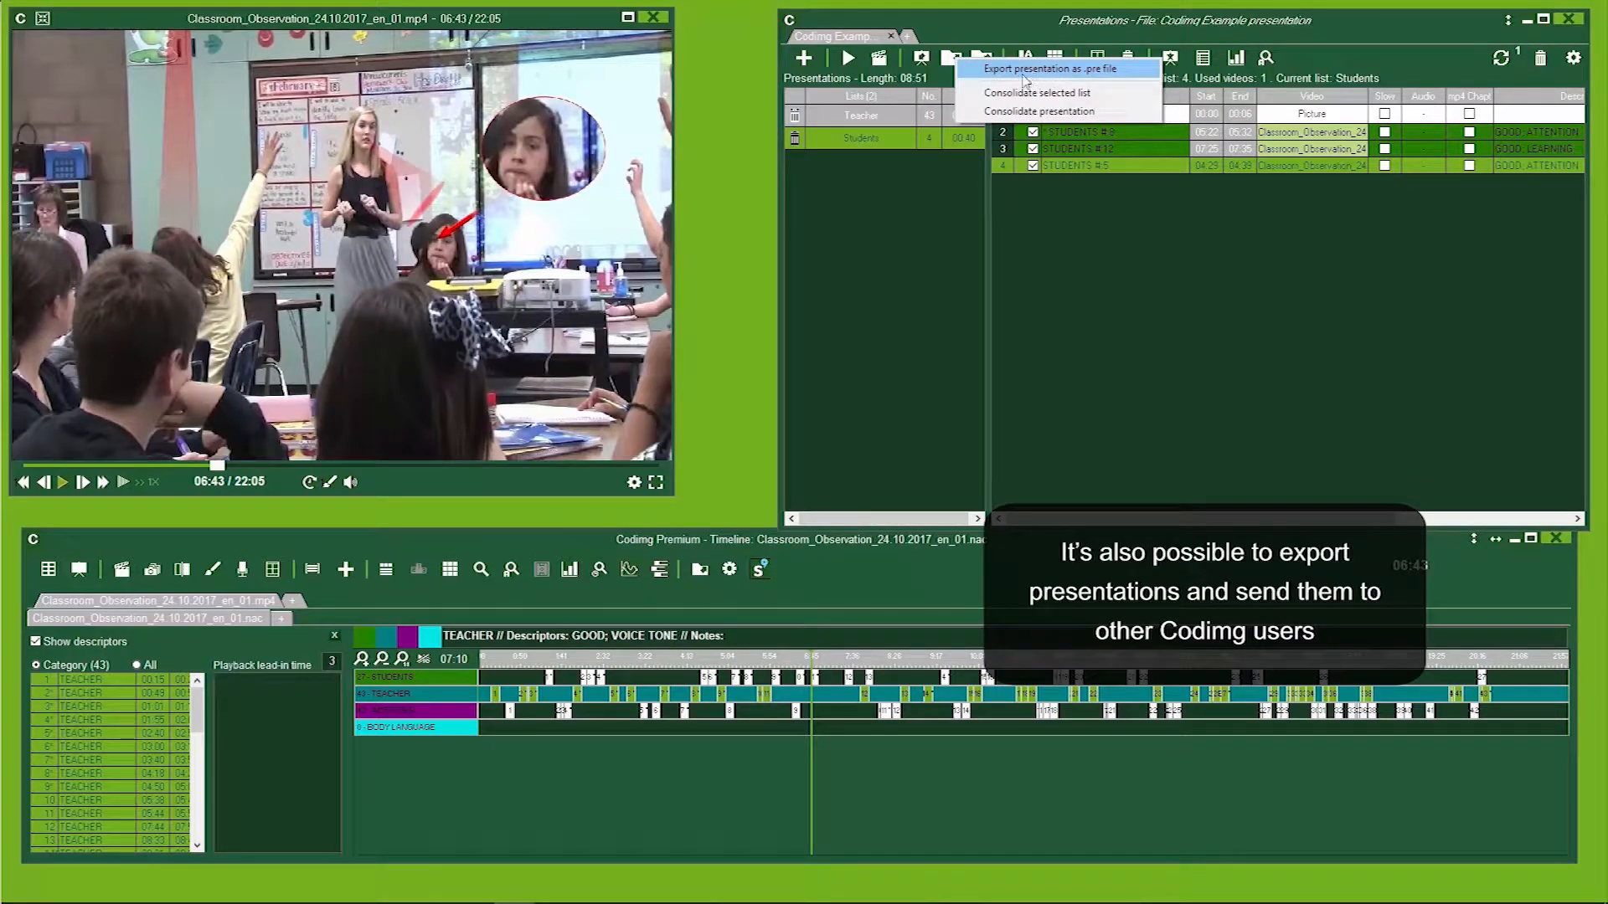
click(1054, 37)
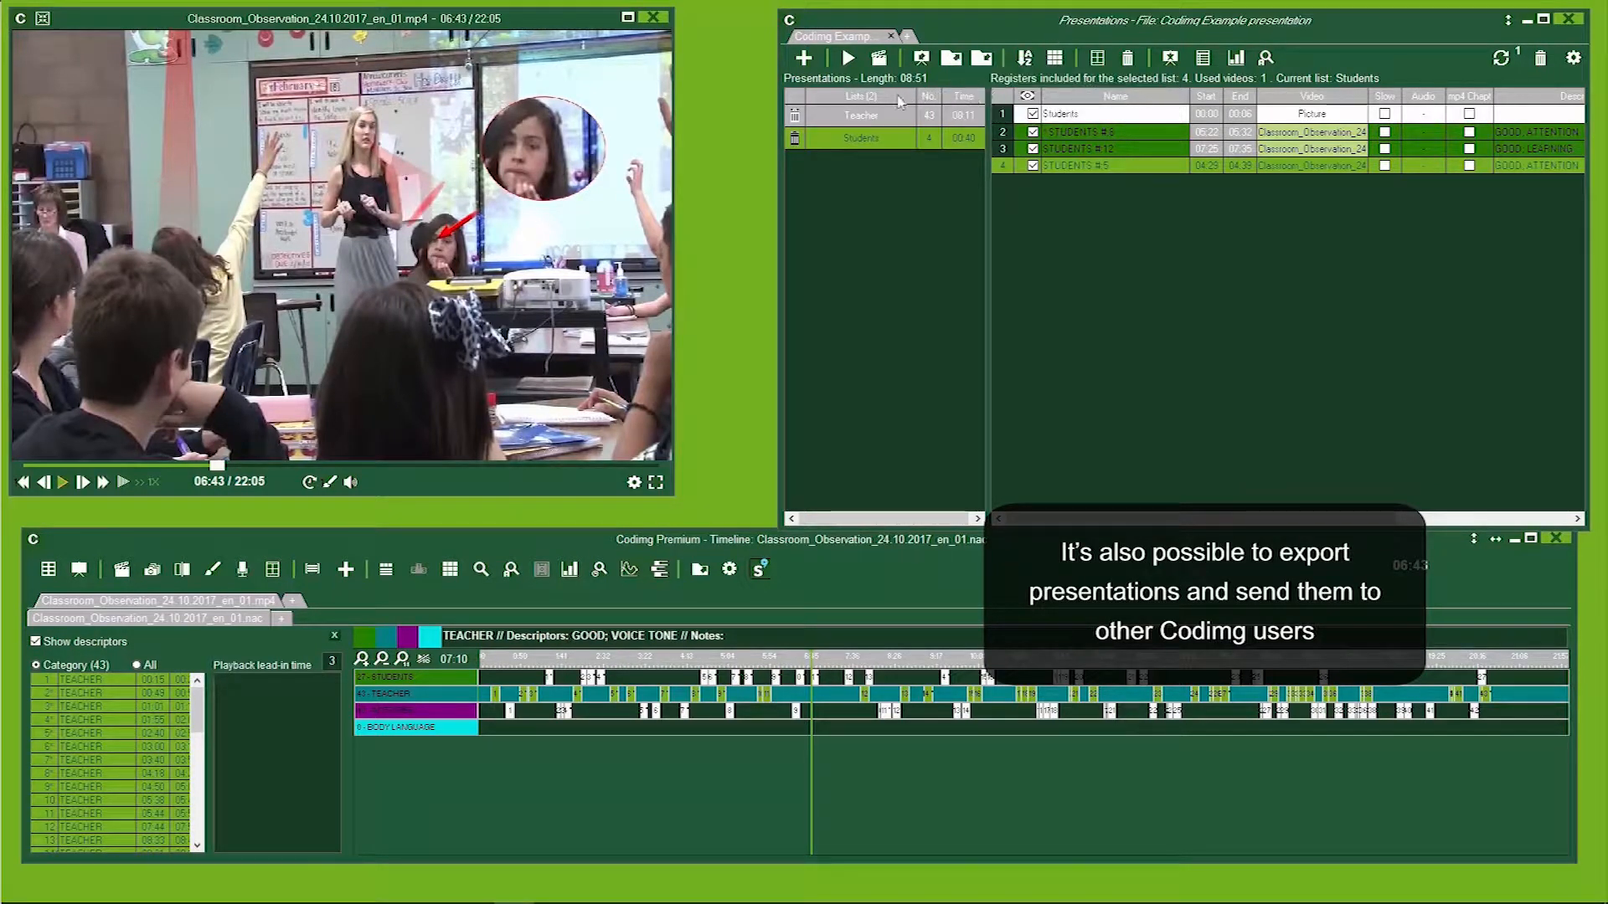
Delete the Teacher list from the presentation, confirming the deletion.
click(862, 117)
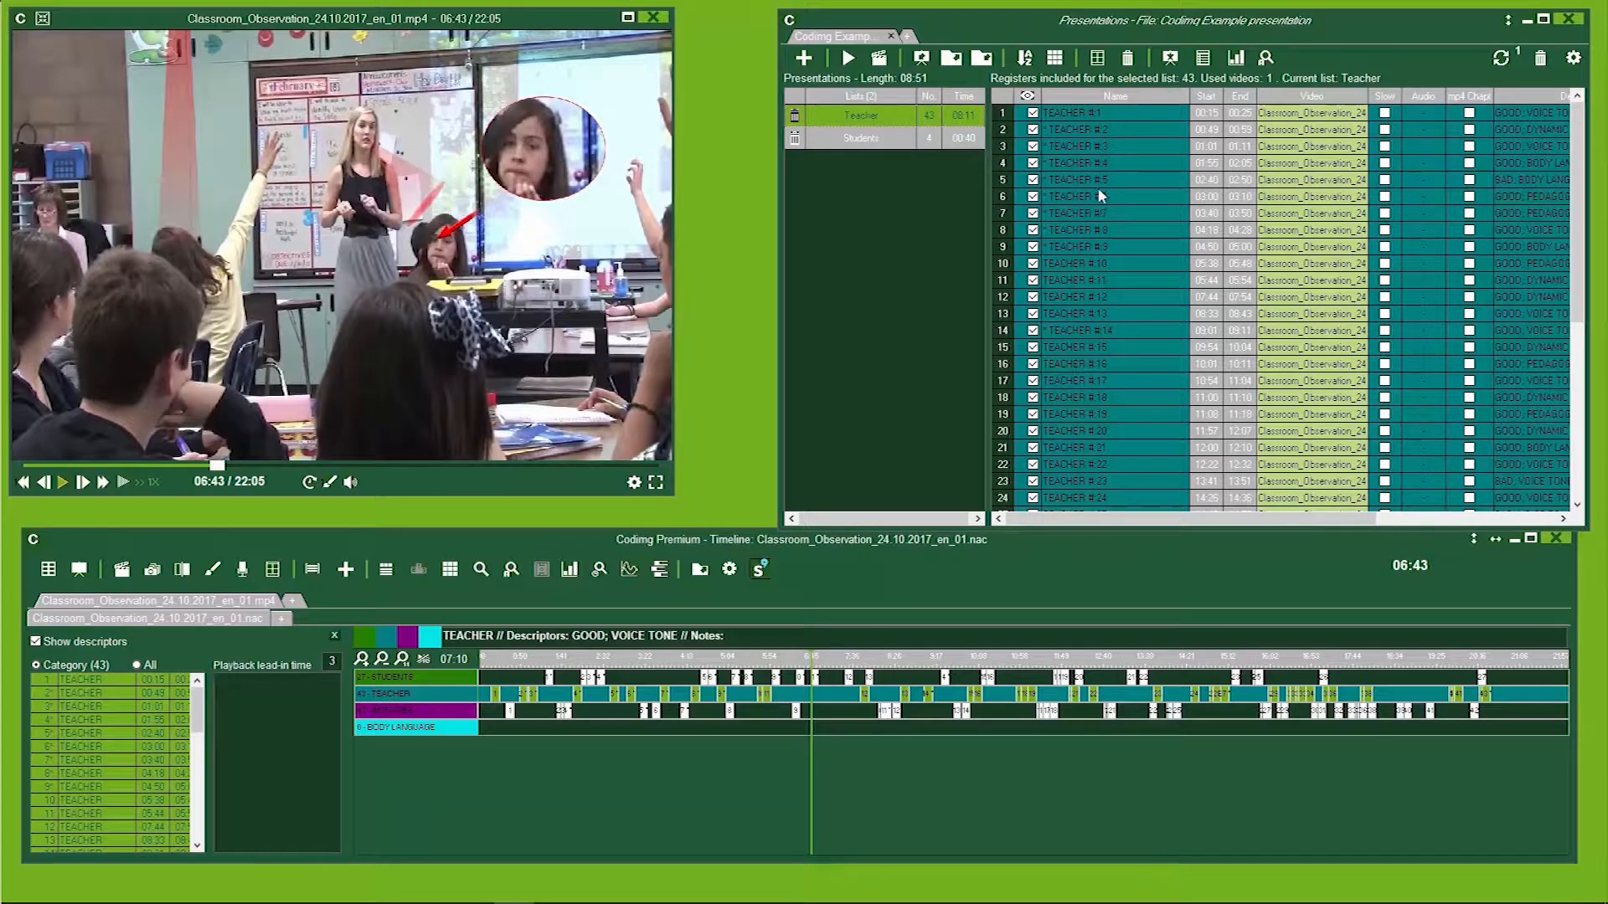
click(794, 117)
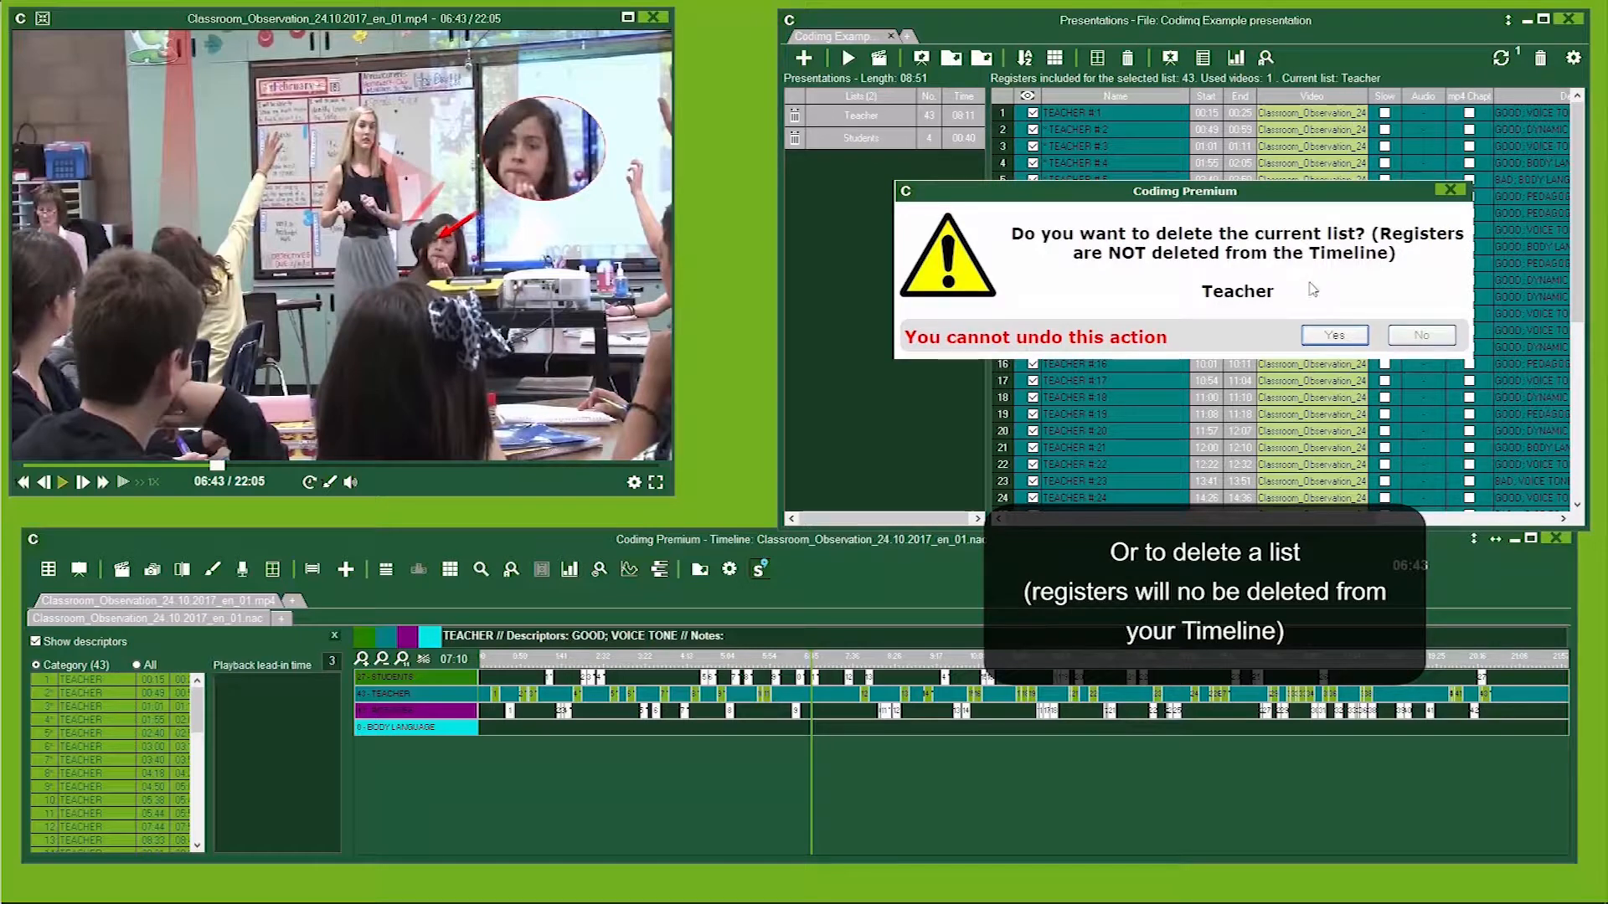
click(1337, 335)
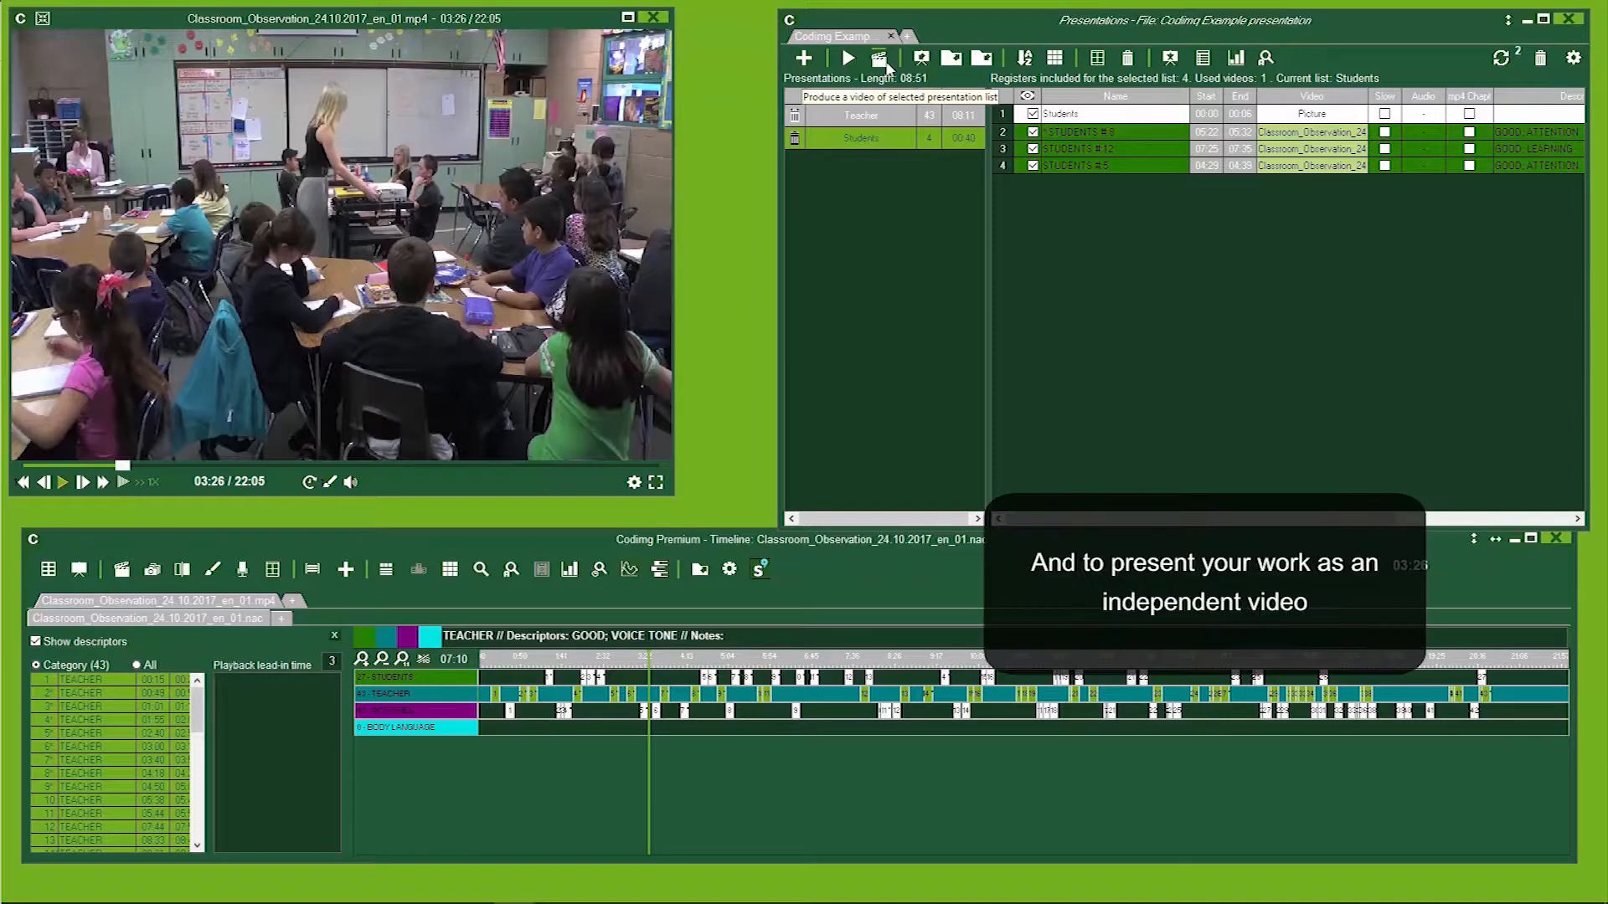
Start producing the selected Students list as an independent video in mp4 format at 1080p (1920x1080) quality.
click(880, 64)
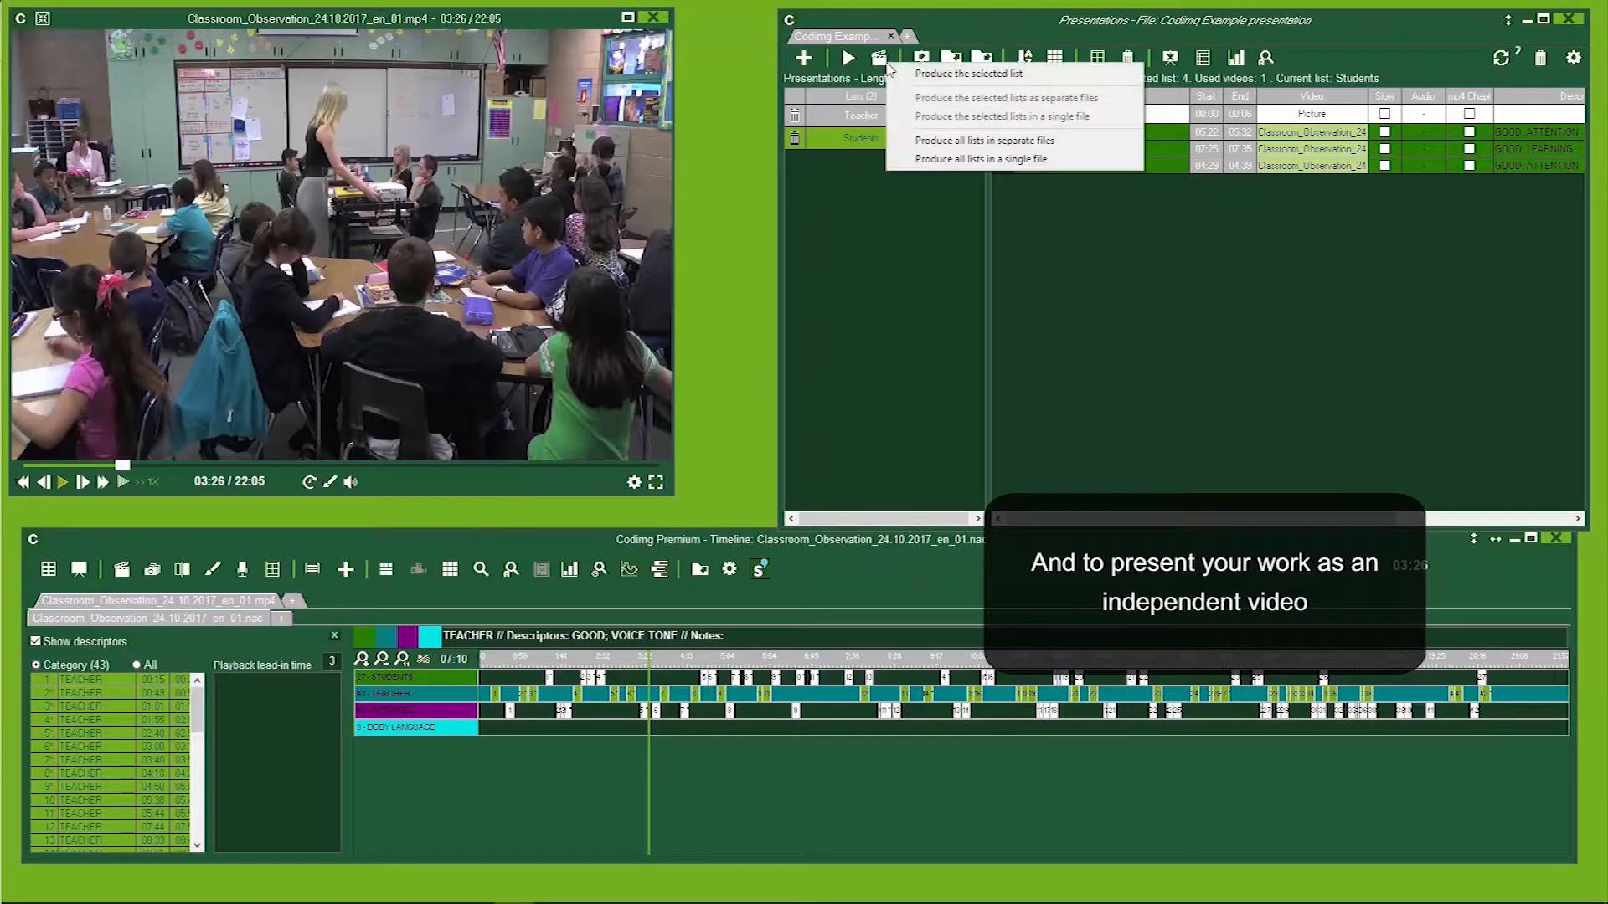
click(1016, 74)
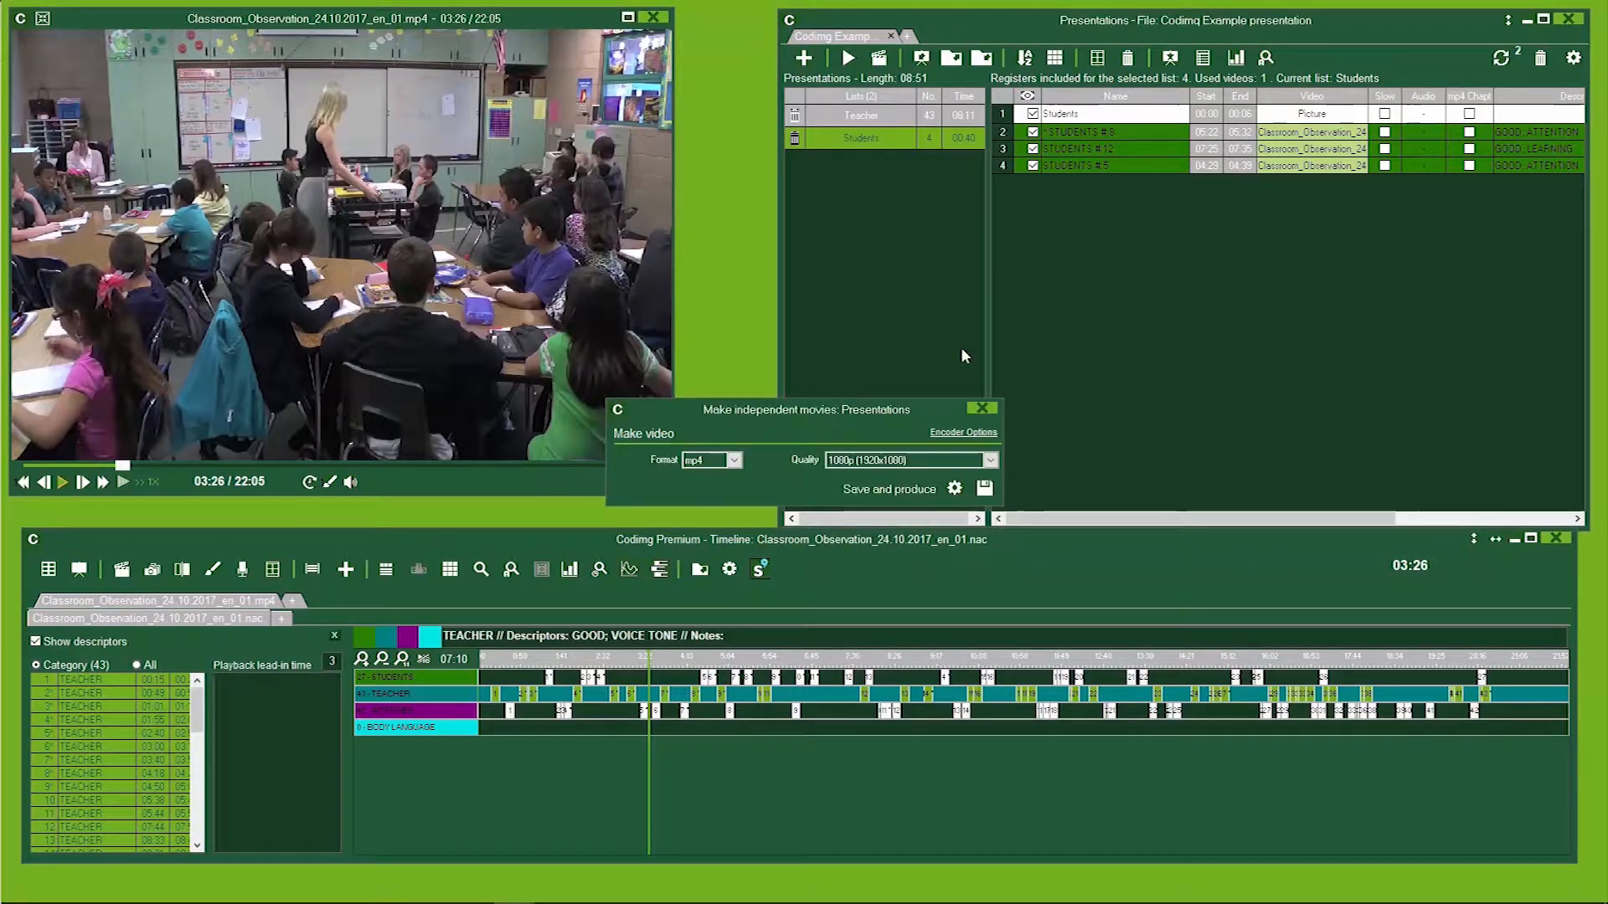
click(955, 490)
click(734, 290)
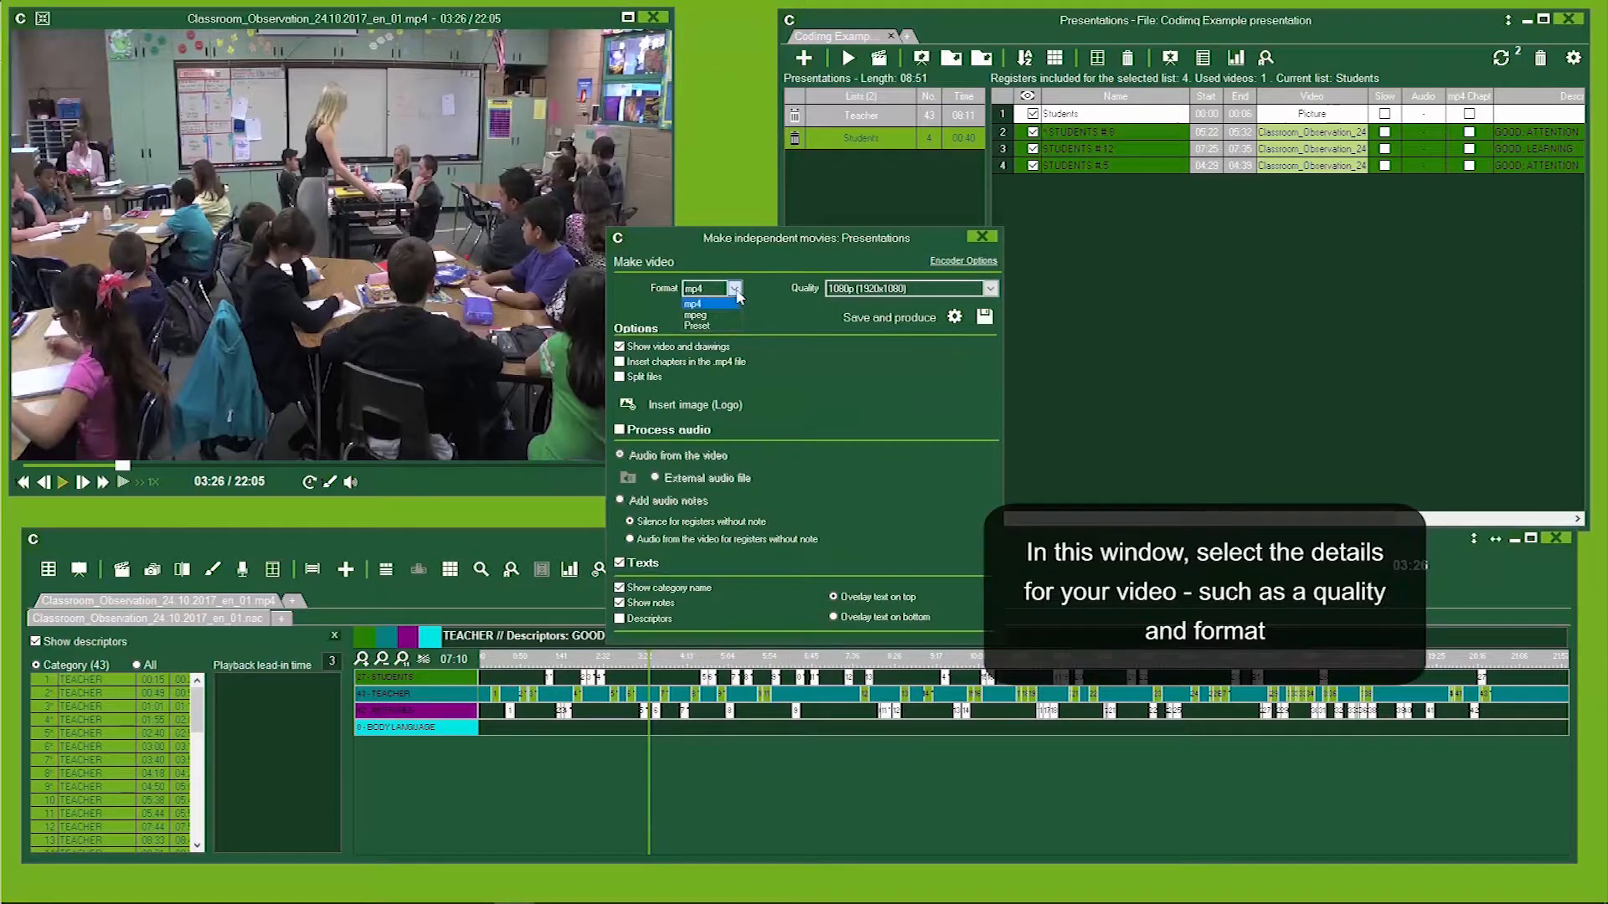
click(734, 290)
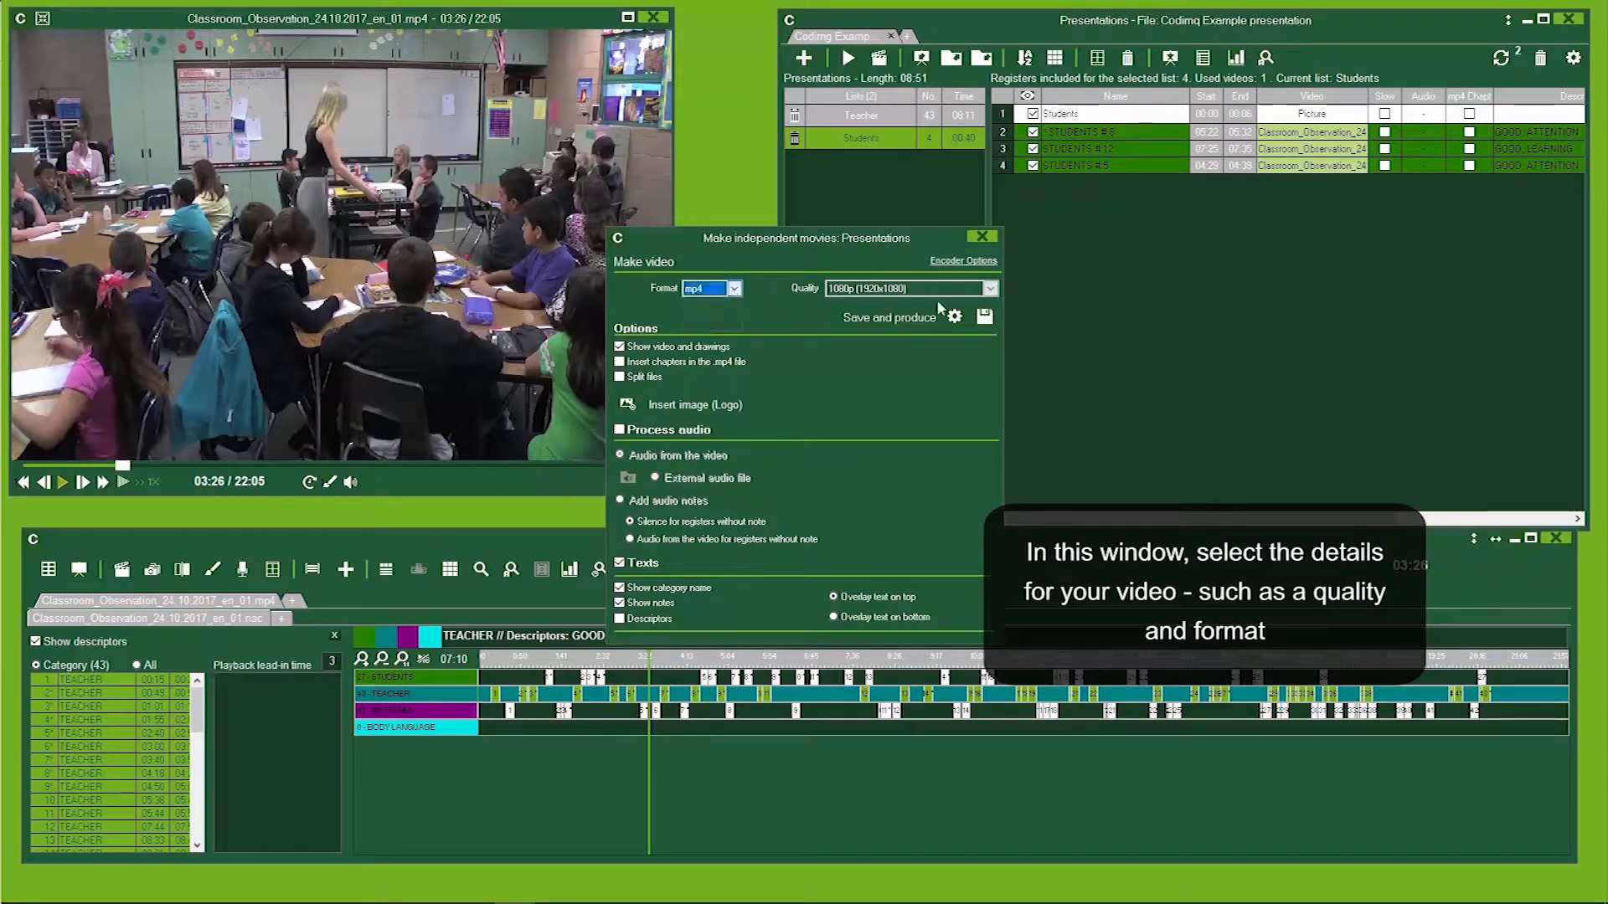
click(990, 290)
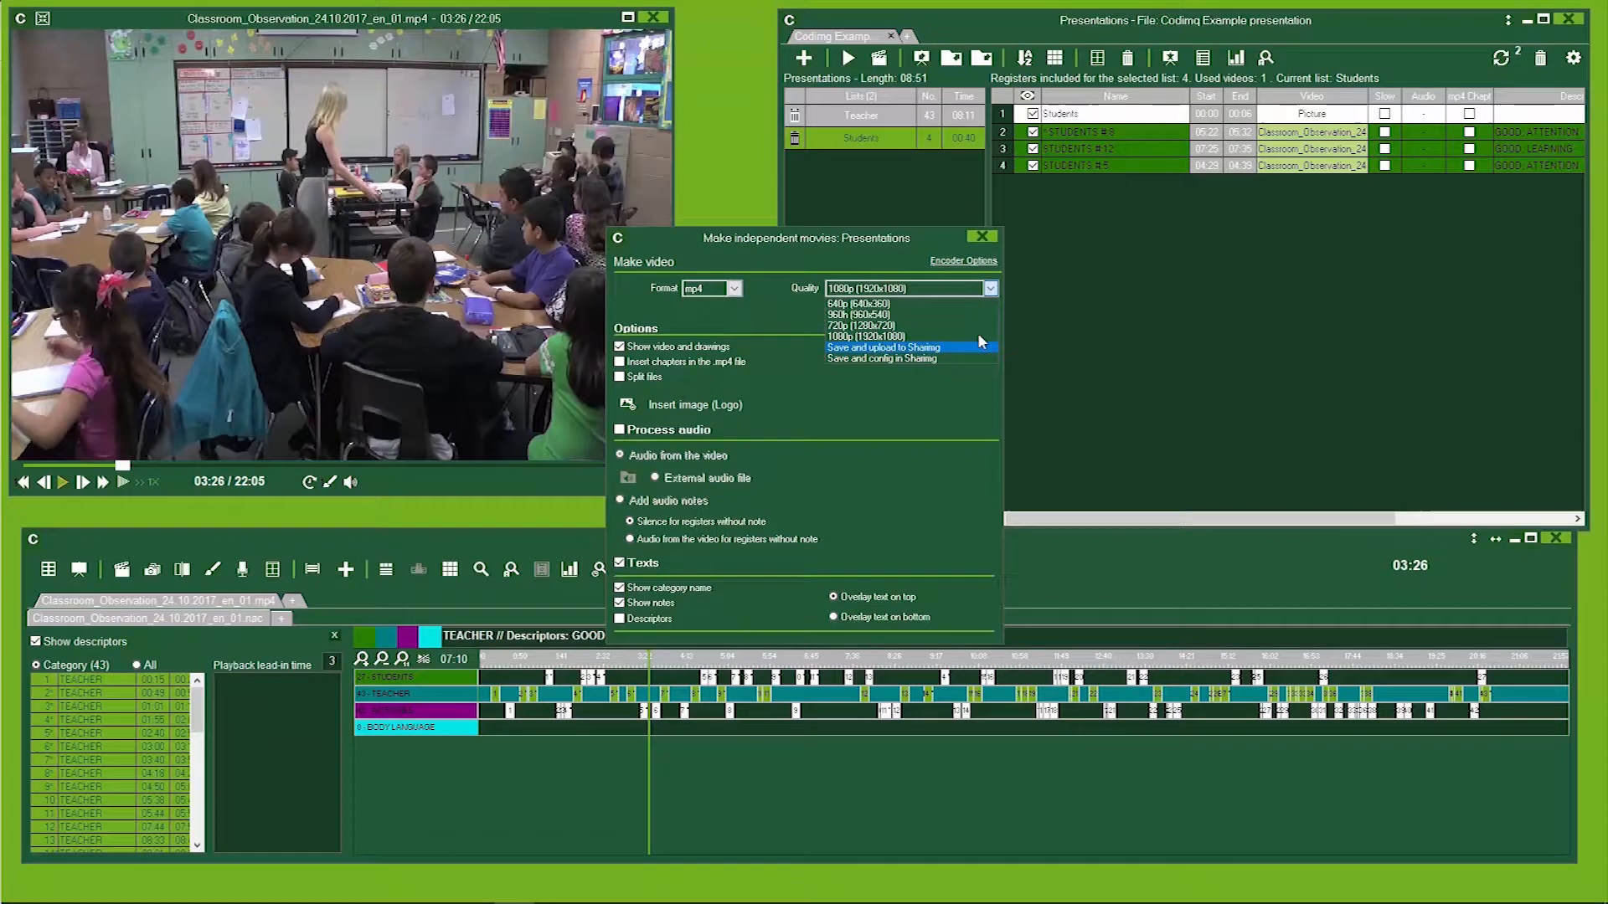
click(990, 290)
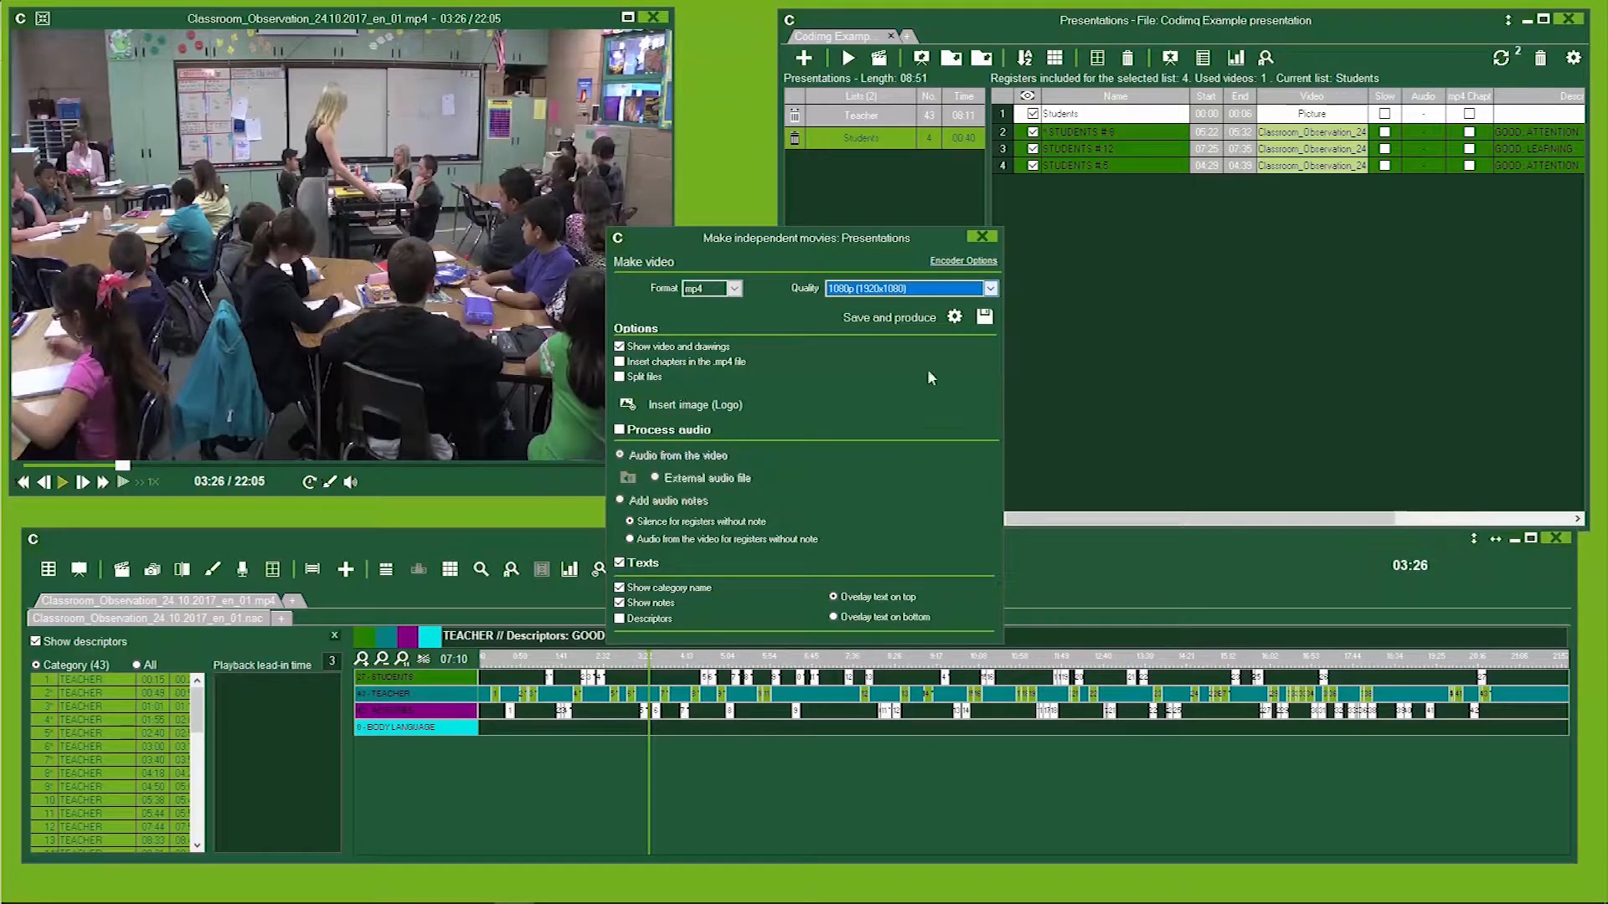
Save and produce the video as Students.mp4 in the Videos folder.
click(984, 316)
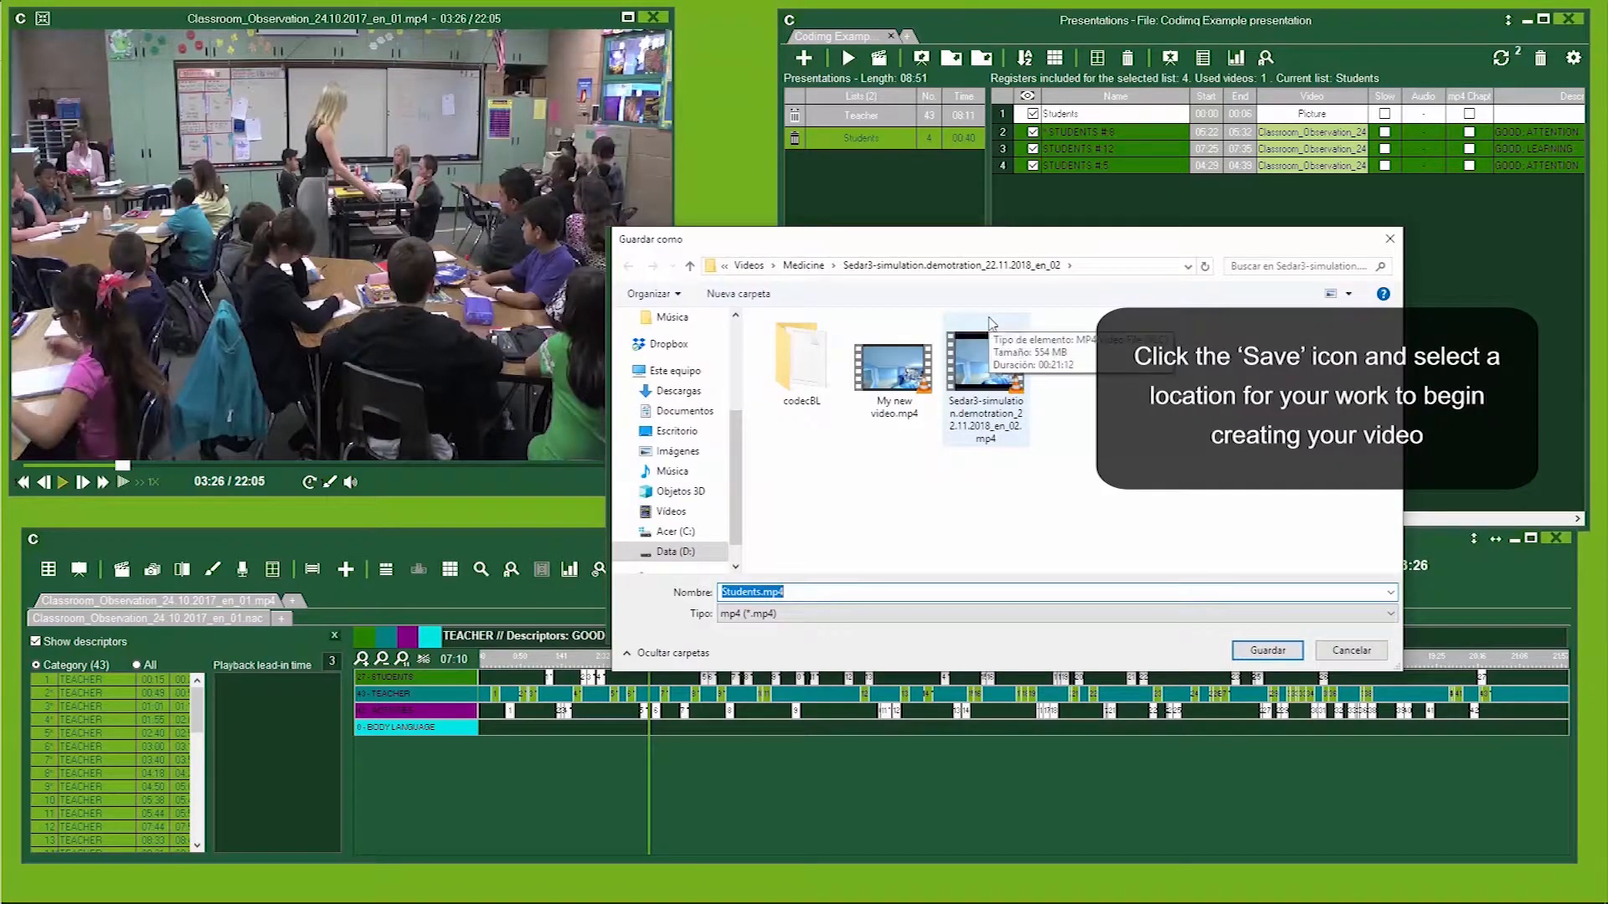
click(675, 514)
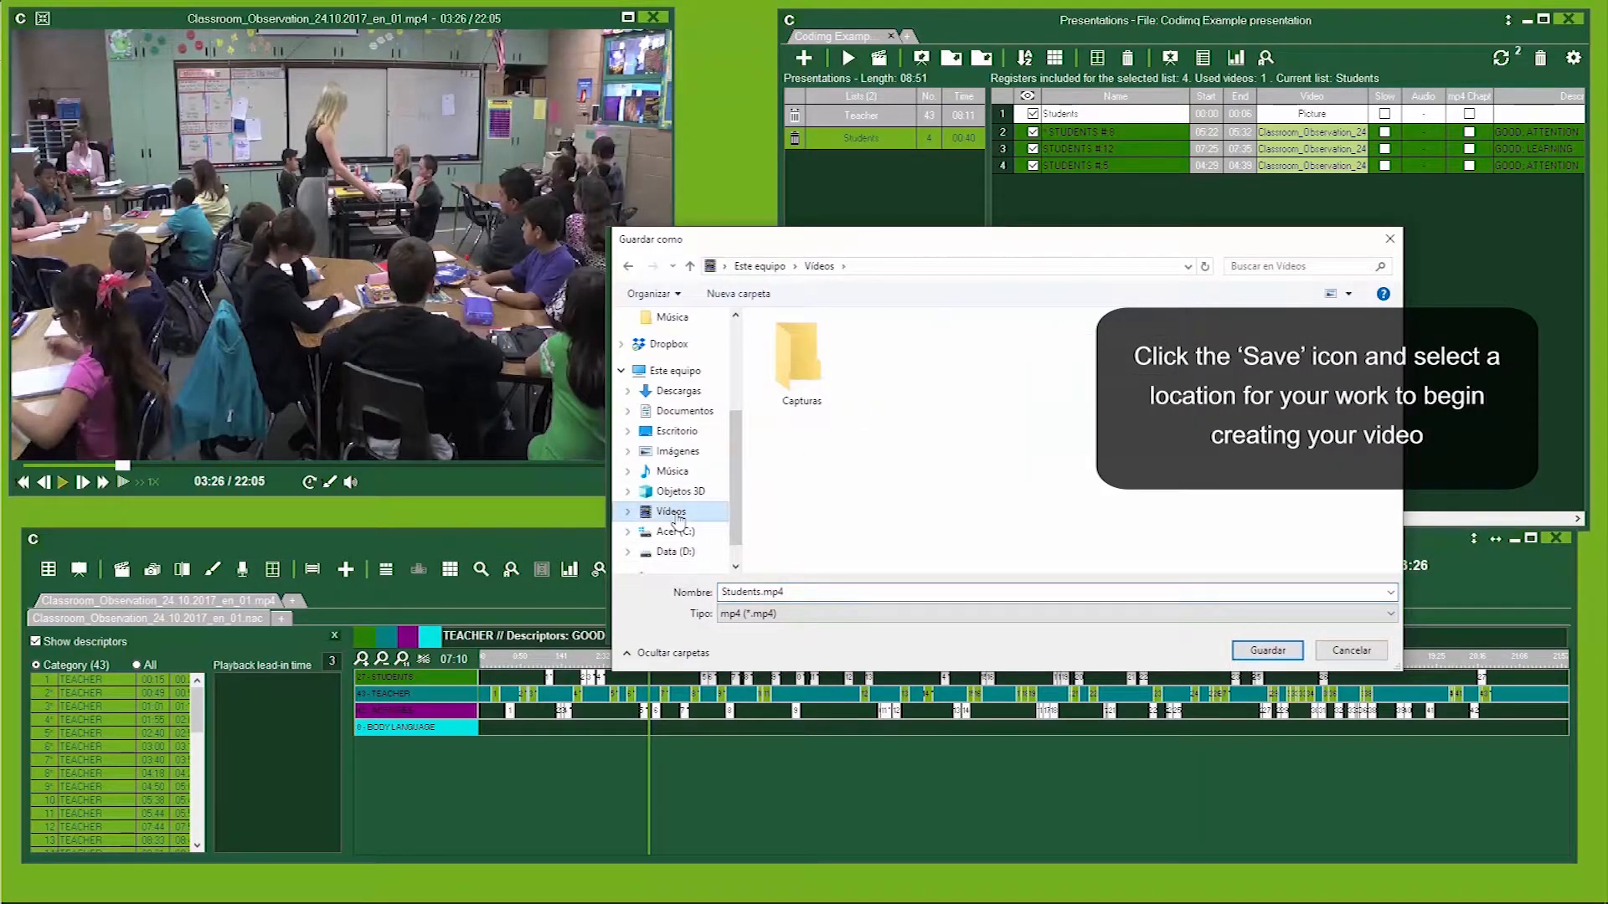
click(1267, 651)
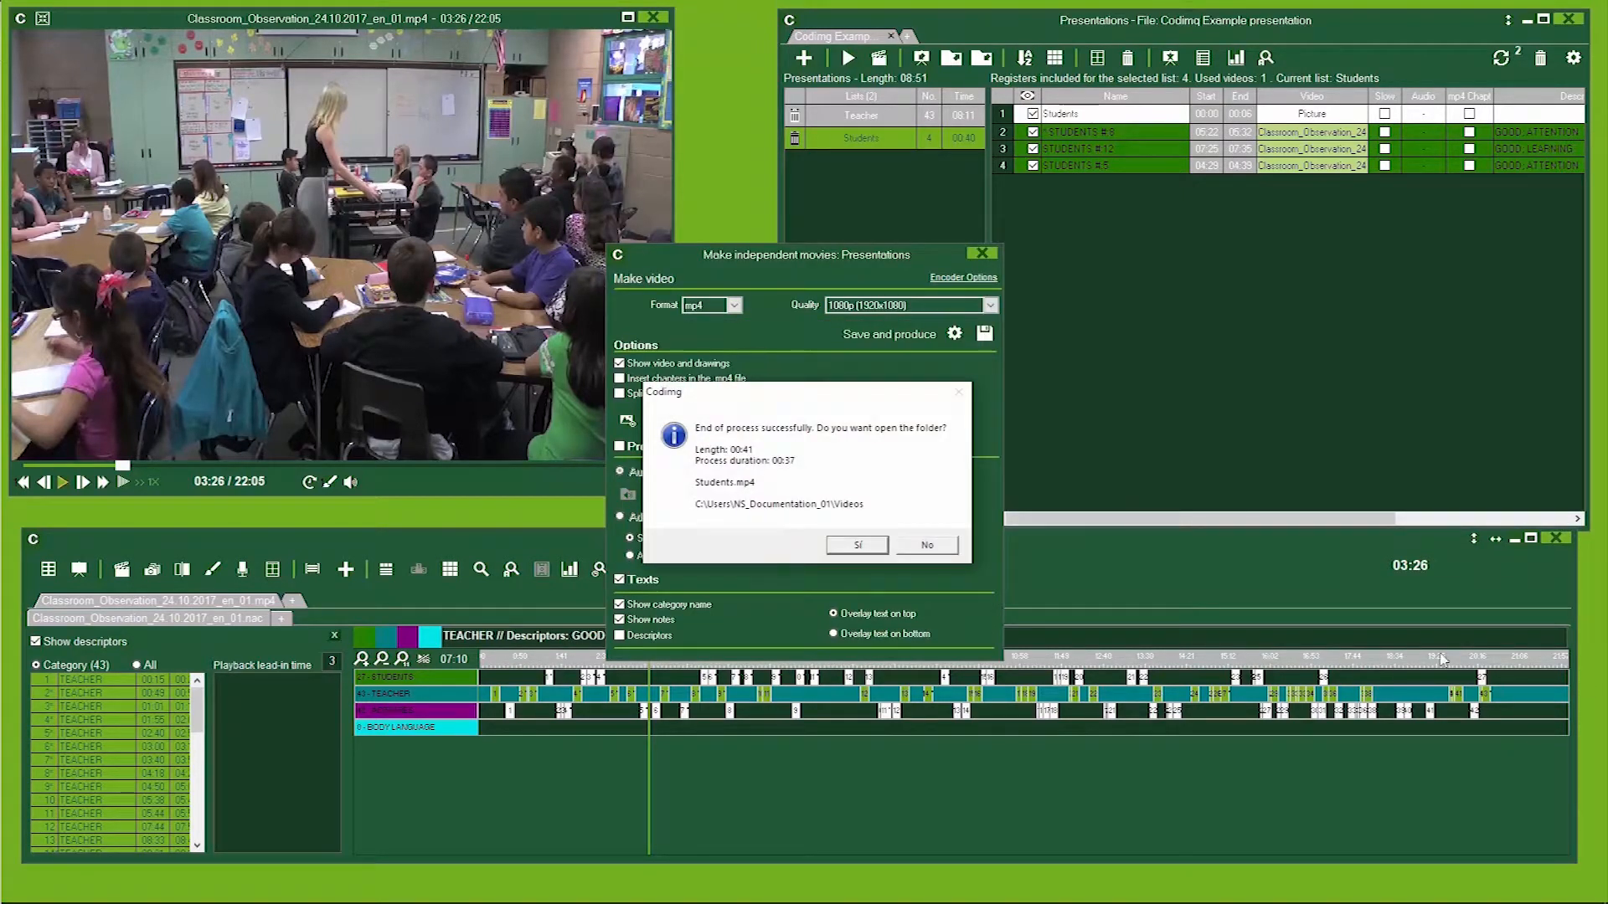
Open the output folder, play Students.mp4, and skip through the produced video.
click(865, 546)
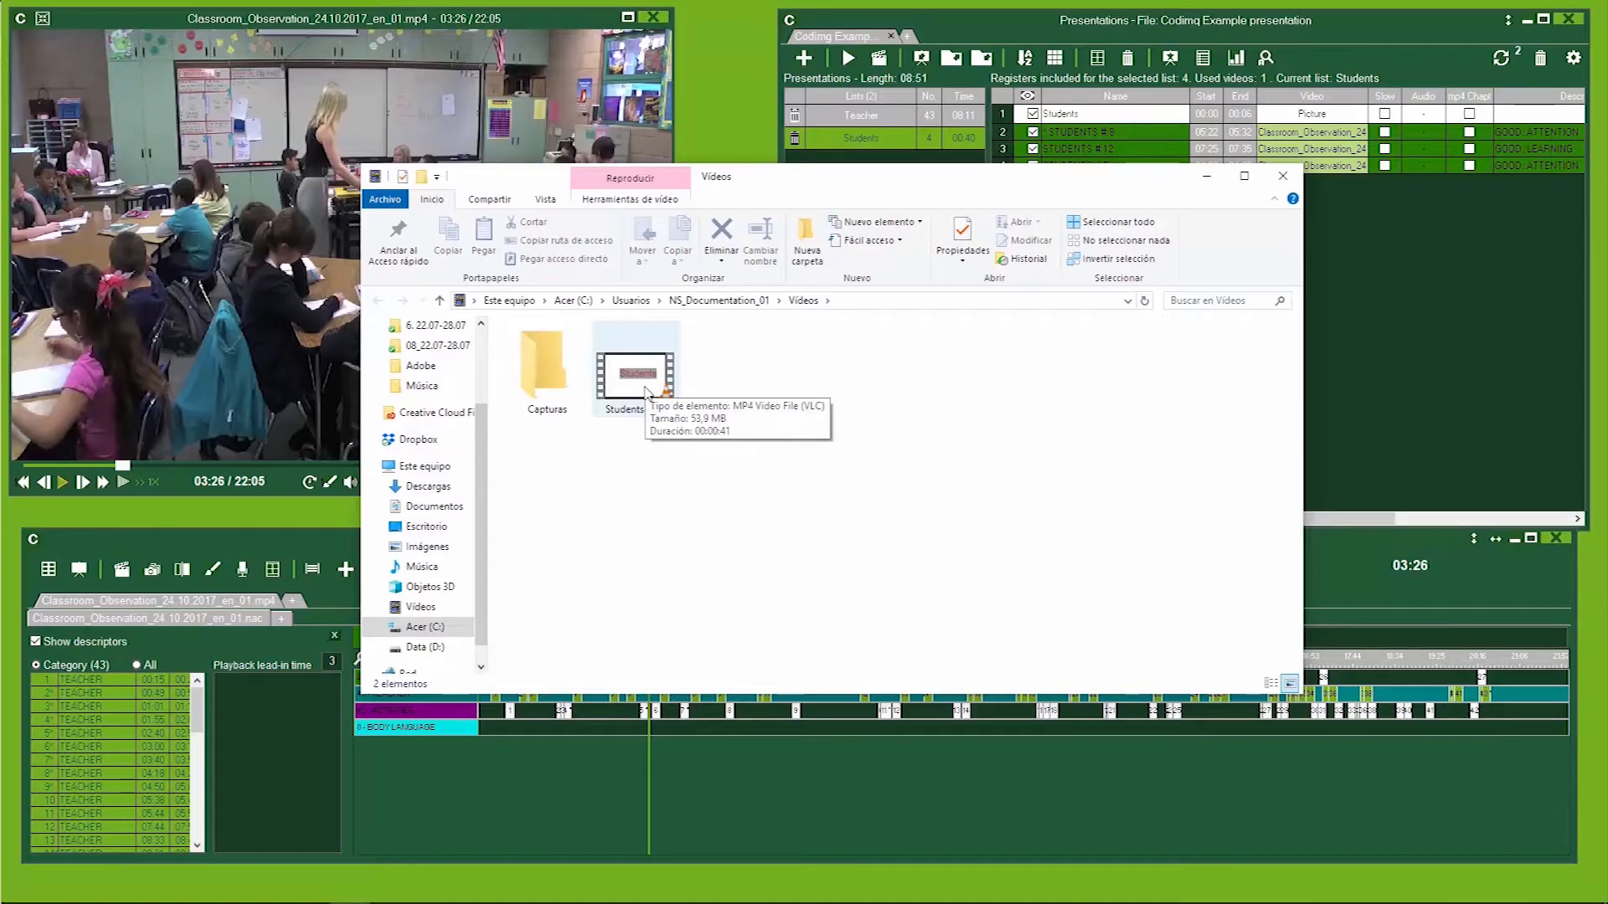
click(645, 392)
double_click(645, 391)
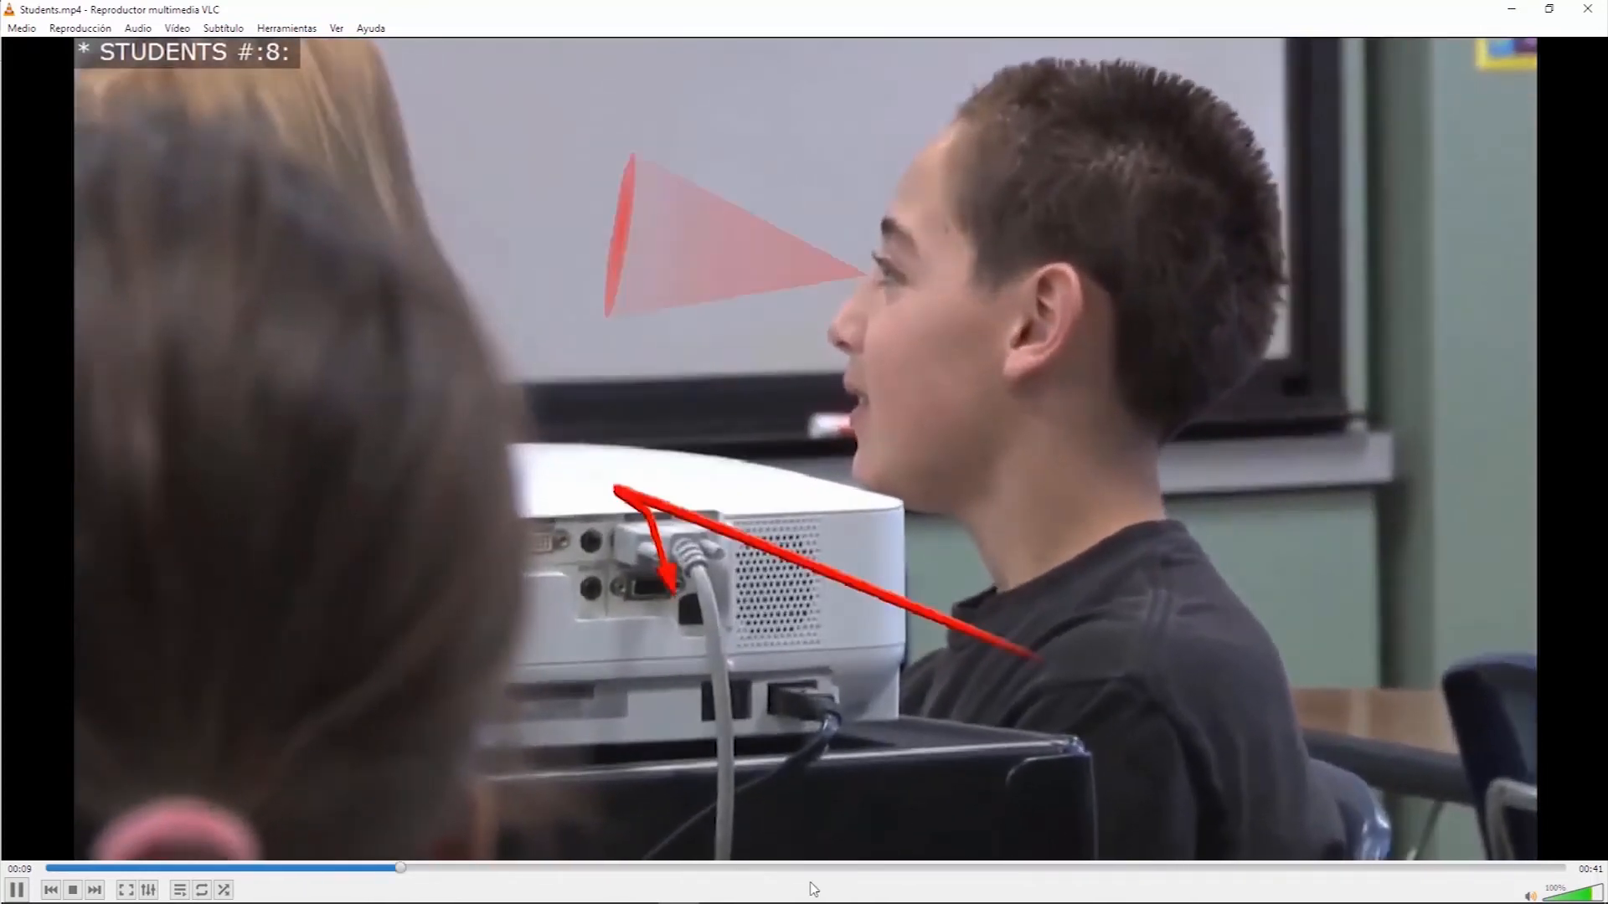
click(841, 870)
click(1139, 870)
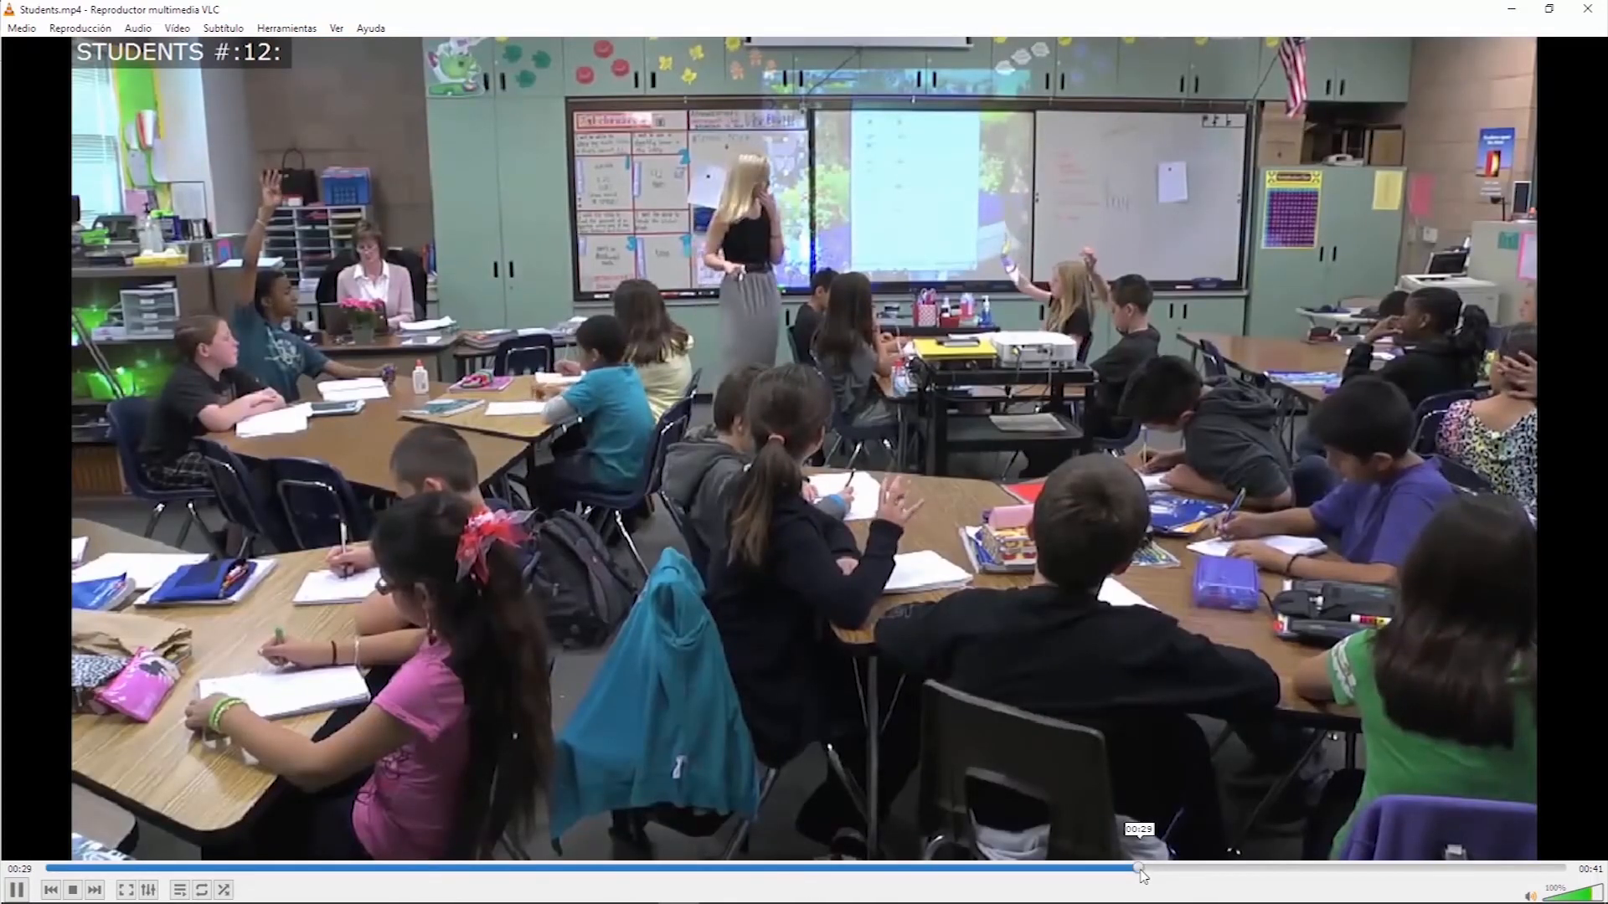